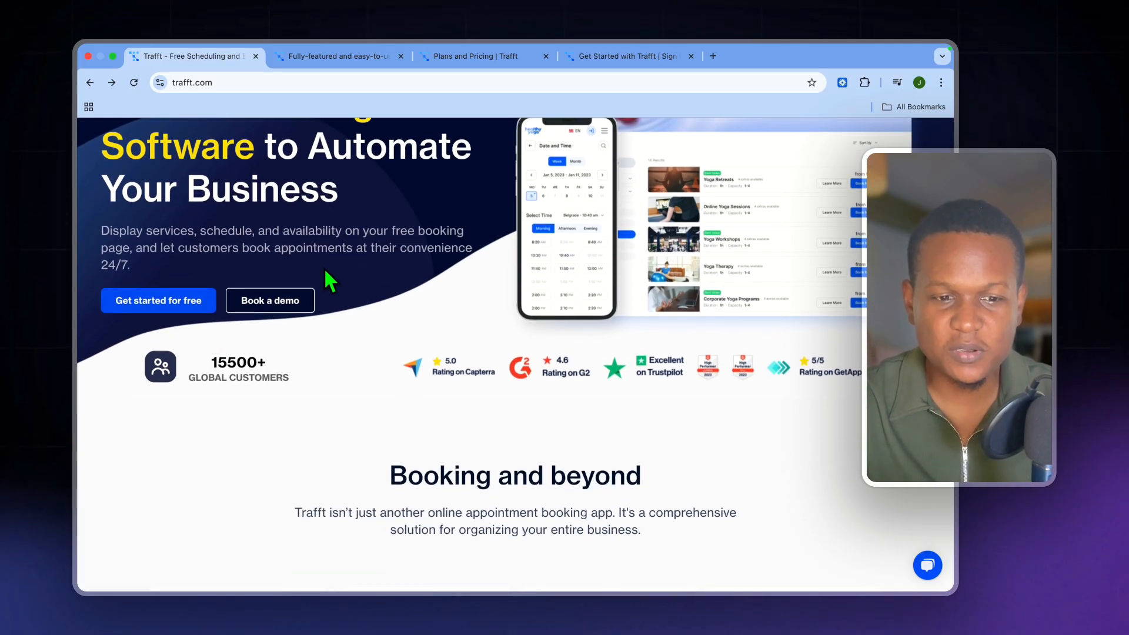
On the Trafft sign-up page, set the industry to Salons / Barbershop and enter JASON TEST as the business name.
scroll(291, 207, up, 8)
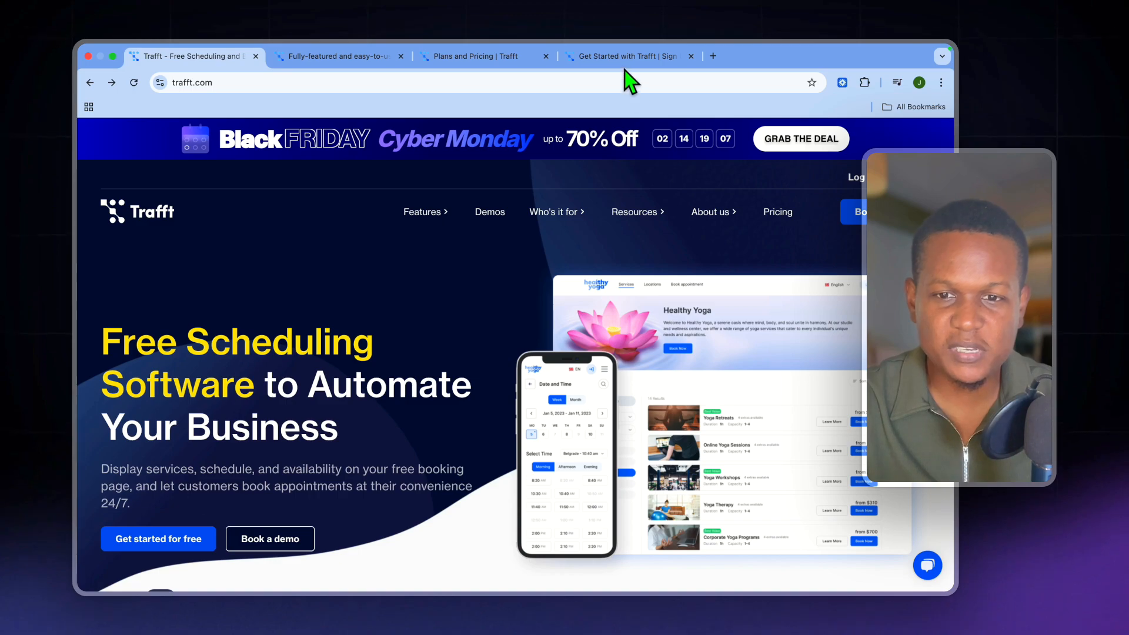
click(626, 55)
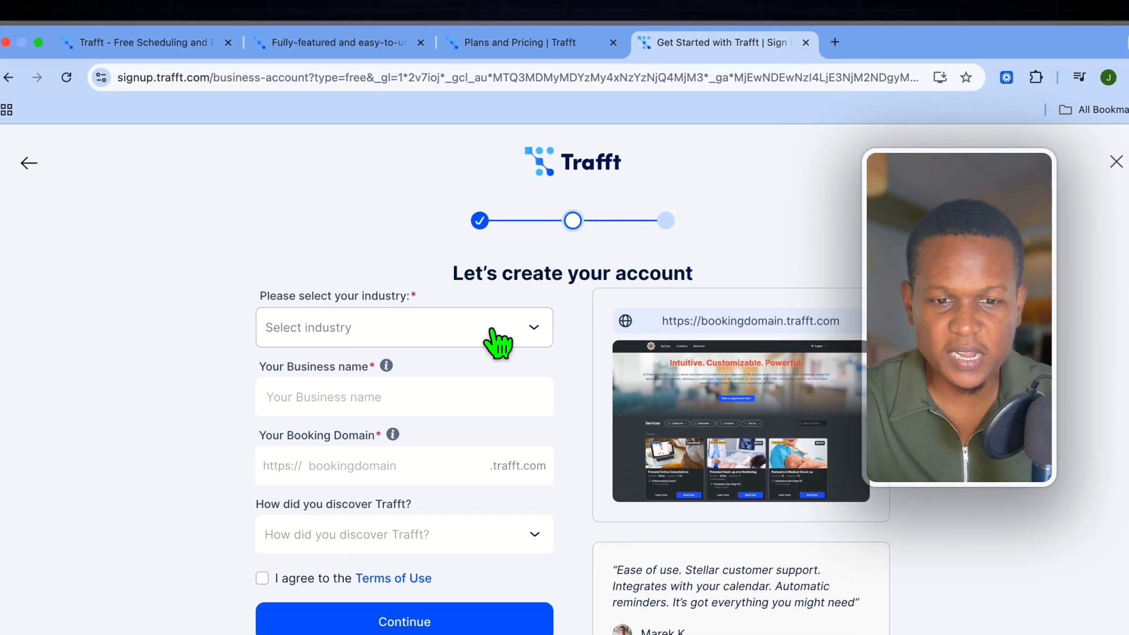
click(454, 273)
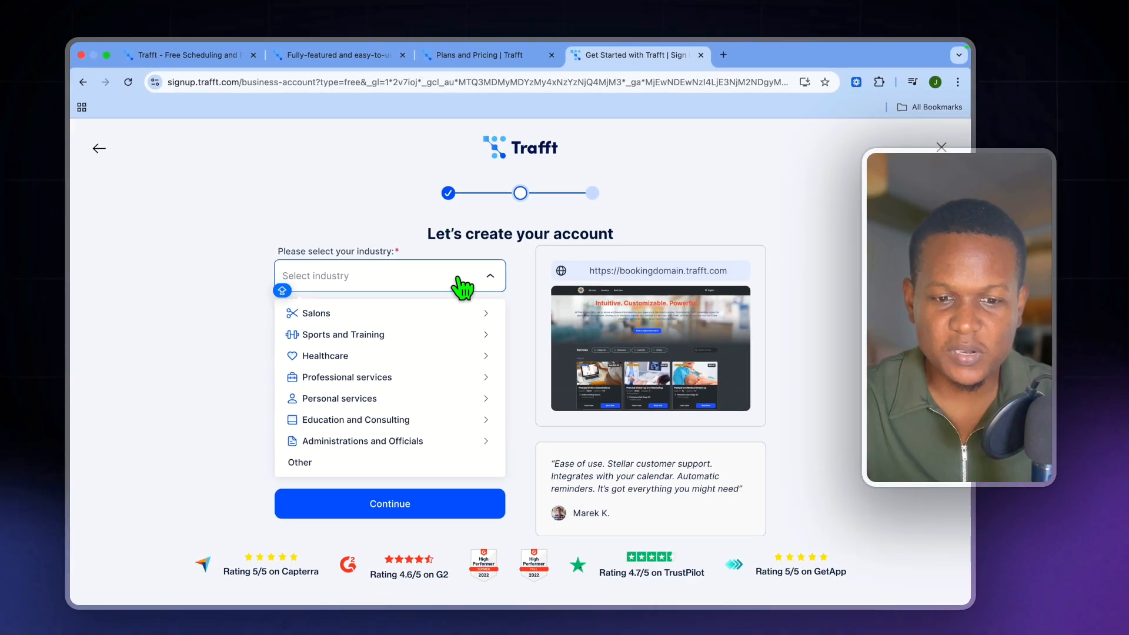
click(438, 312)
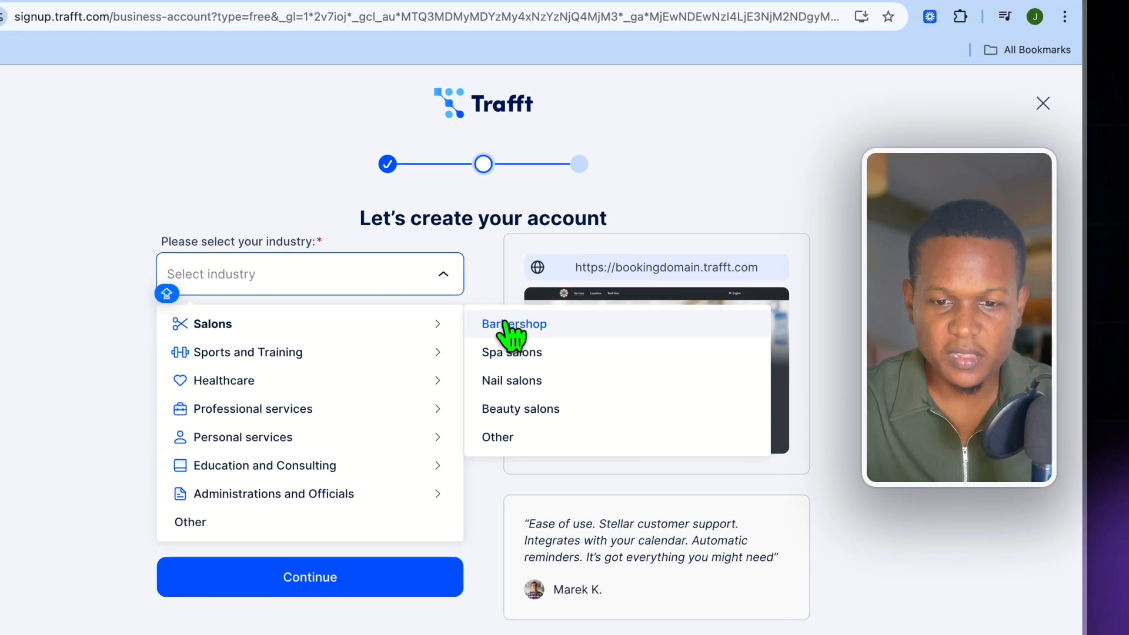
click(532, 308)
click(256, 338)
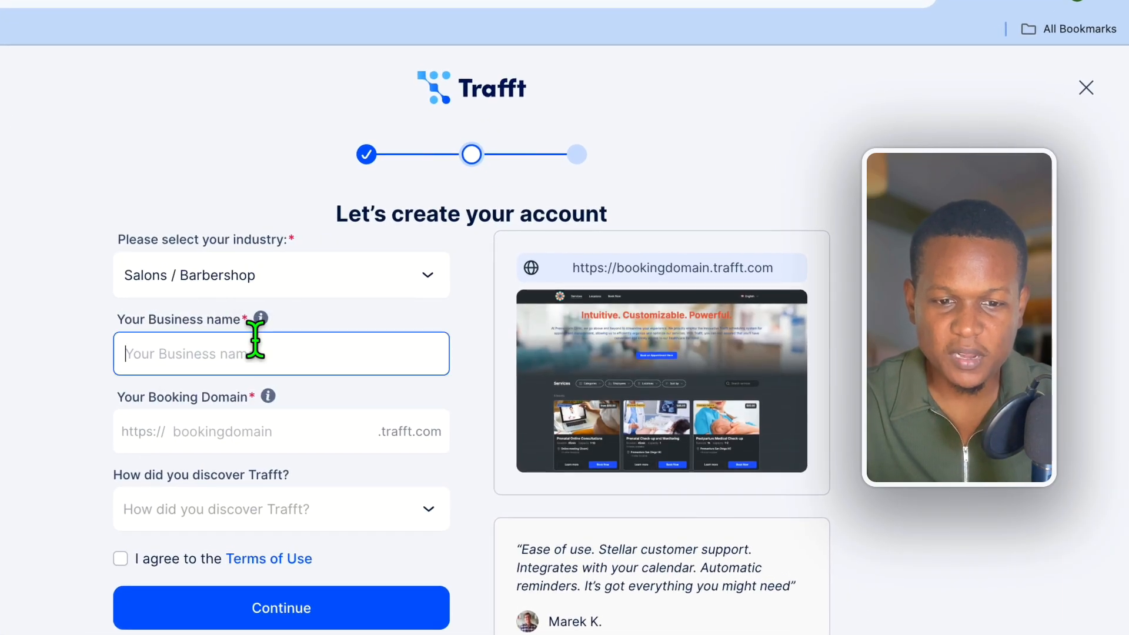
text(JASON TEST)
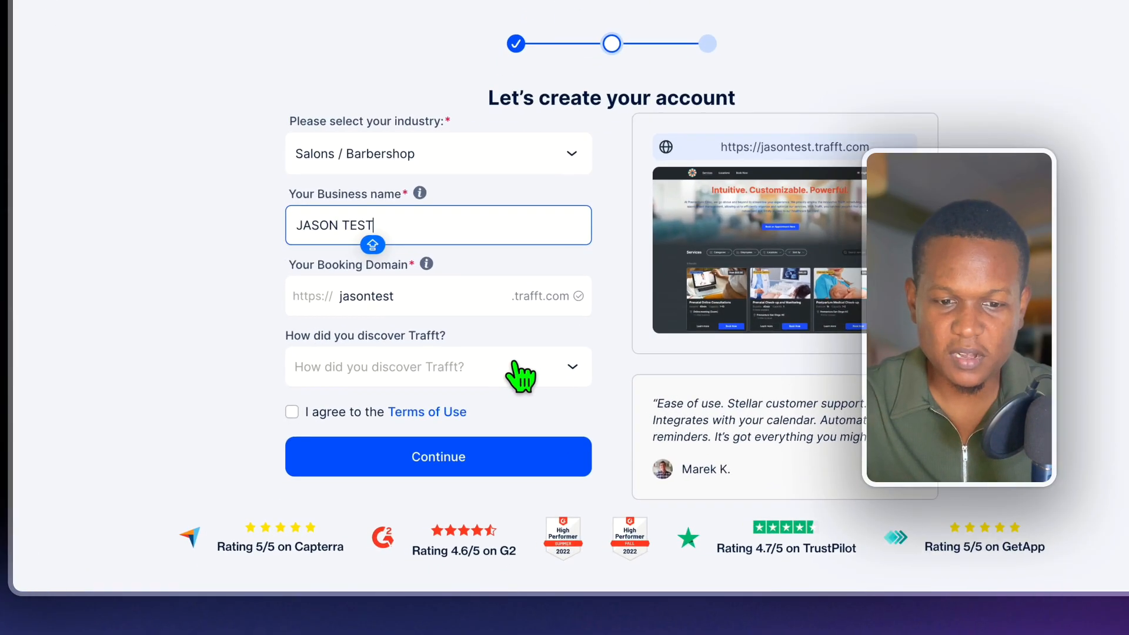
Choose YouTube as the discovery source, agree to the Terms of Use and continue to the theme selection.
click(449, 426)
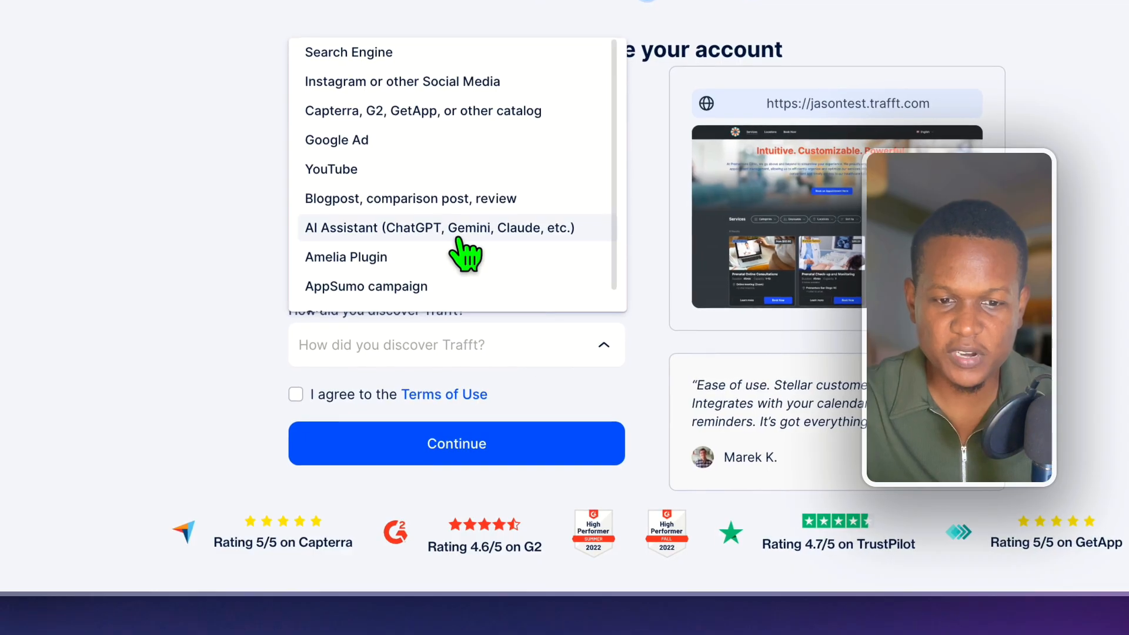
click(427, 172)
click(296, 394)
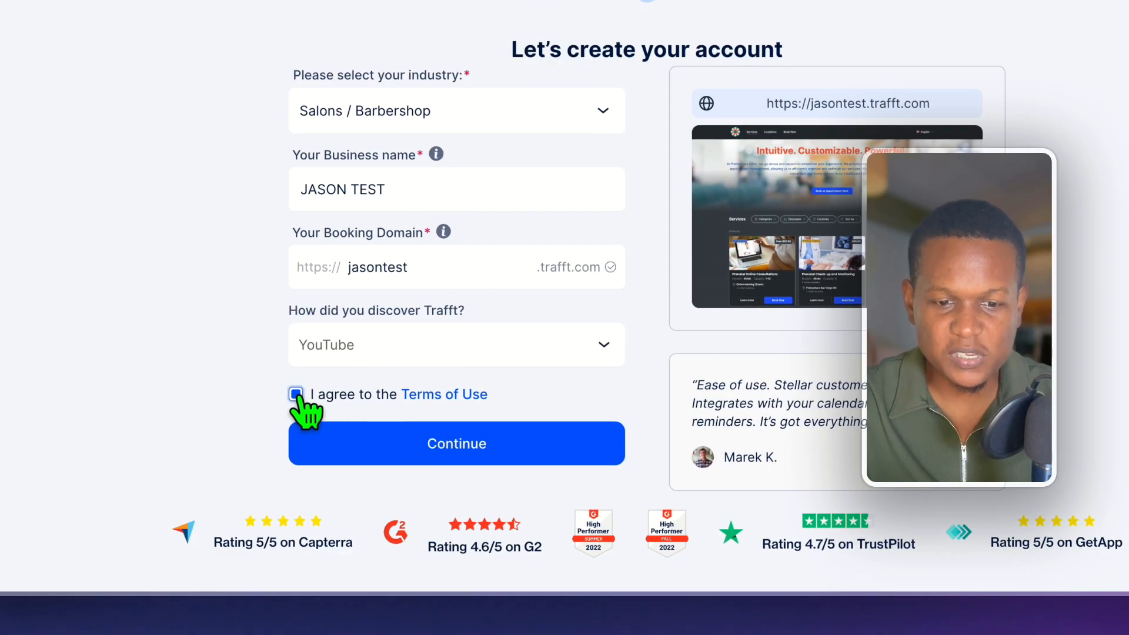
click(424, 456)
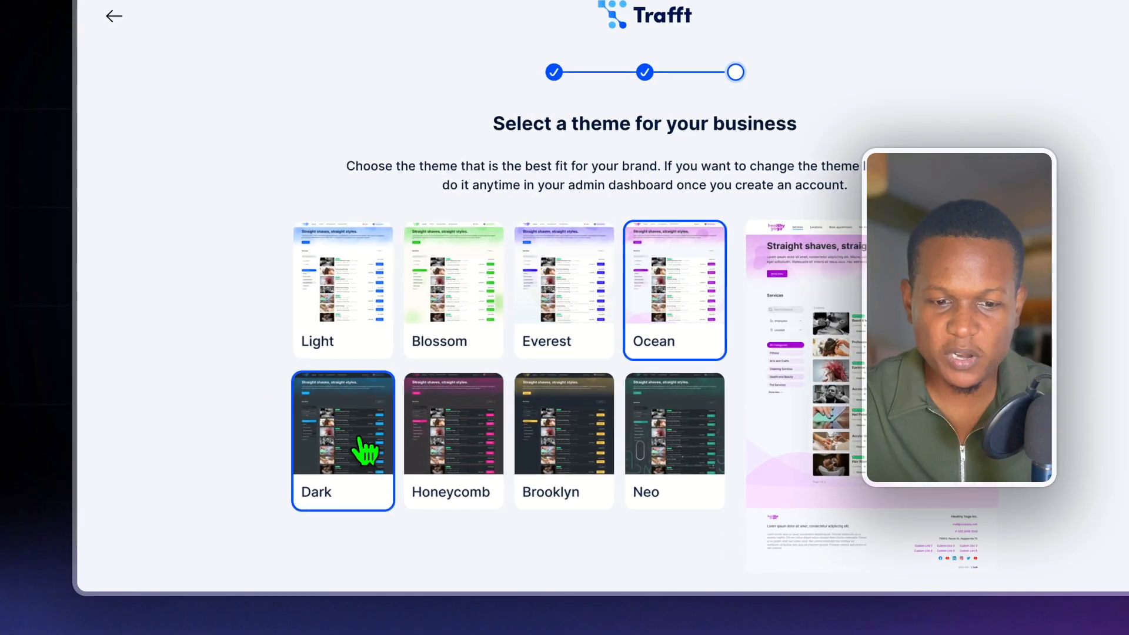
Select the Dark theme for the business and create the account.
click(301, 484)
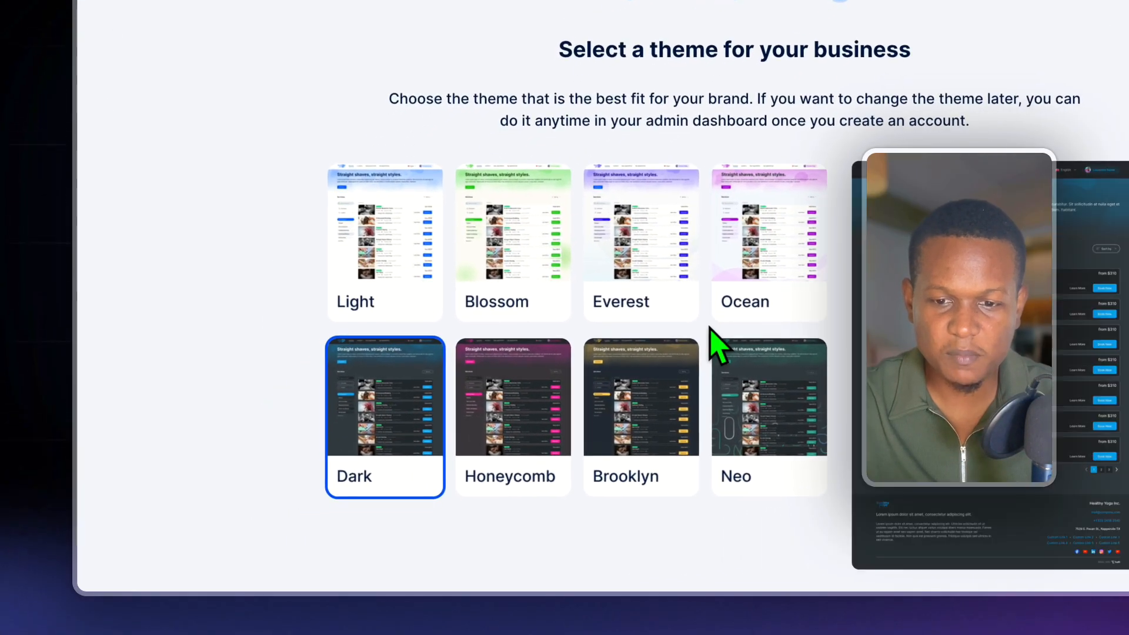
scroll(829, 327, down, 1)
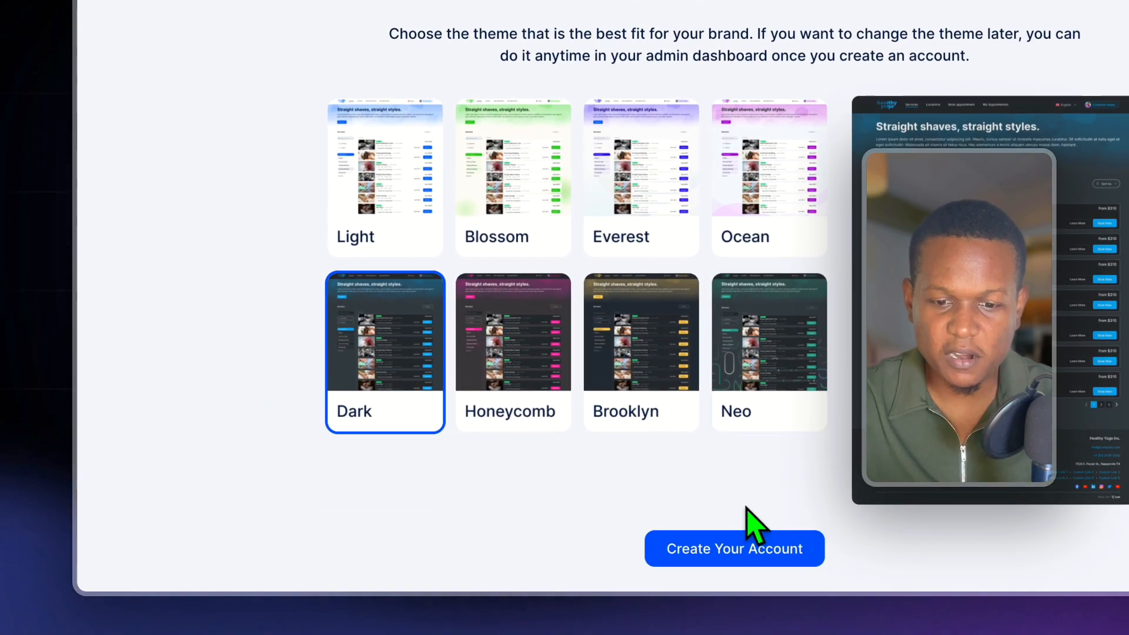
click(742, 561)
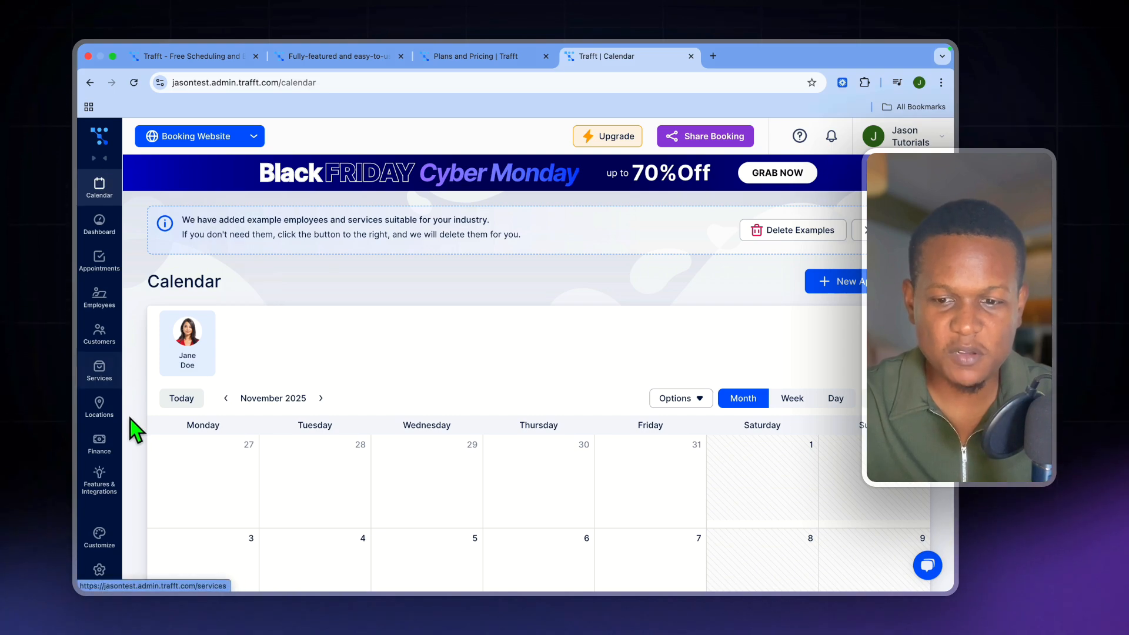
Look through the example bookings in the November 2025 month calendar and in the appointments list.
scroll(303, 428, down, 6)
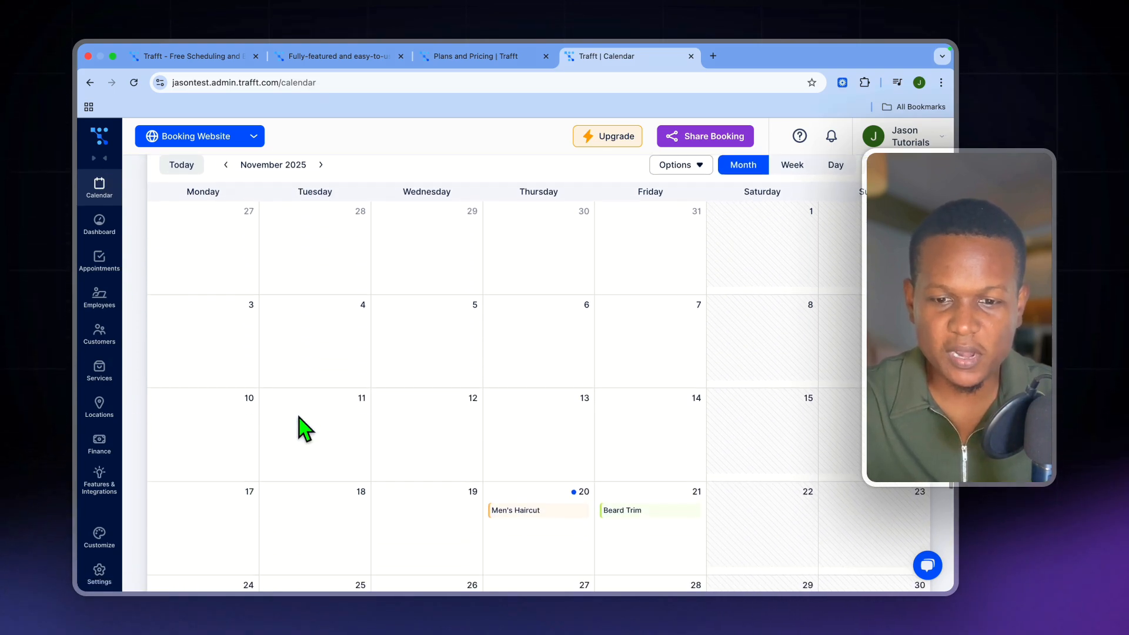
scroll(303, 428, up, 6)
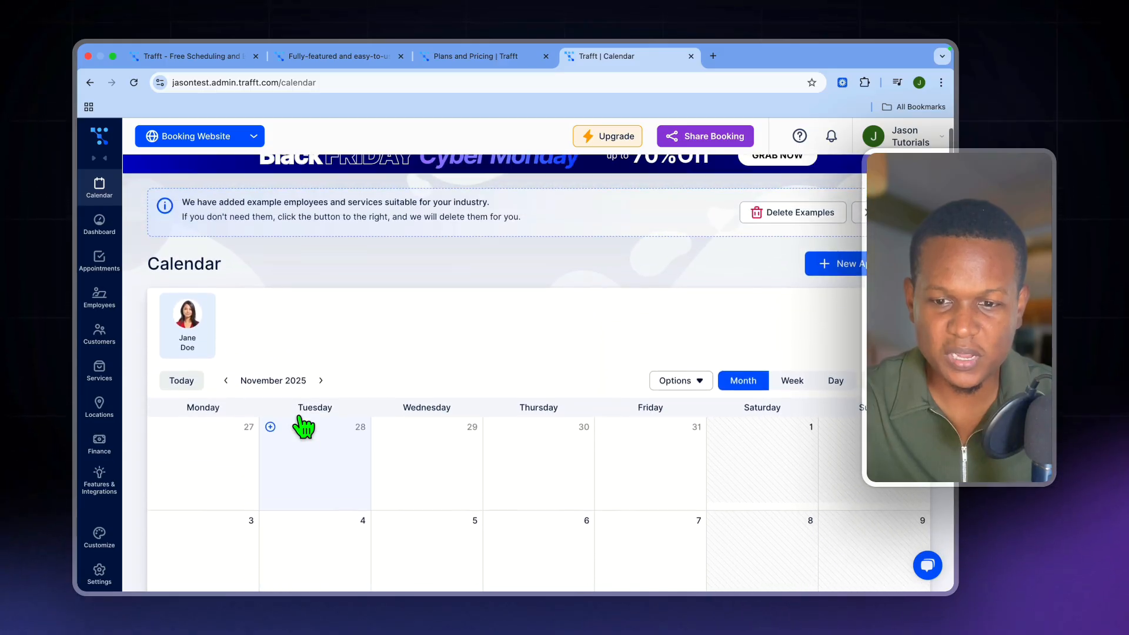
scroll(418, 532, down, 5)
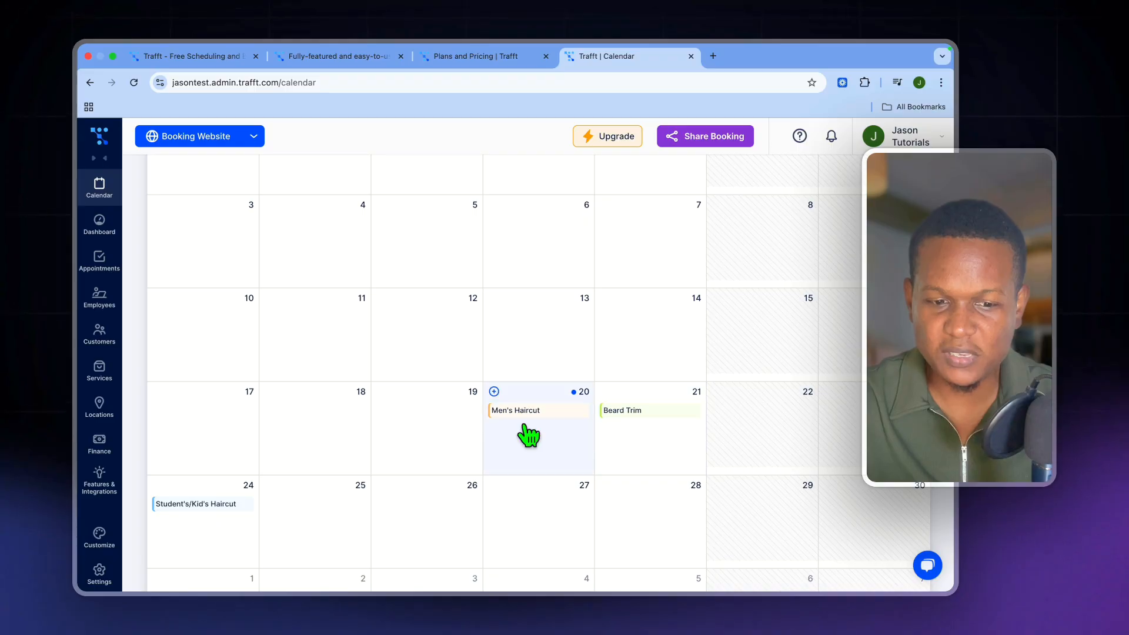
scroll(464, 428, up, 5)
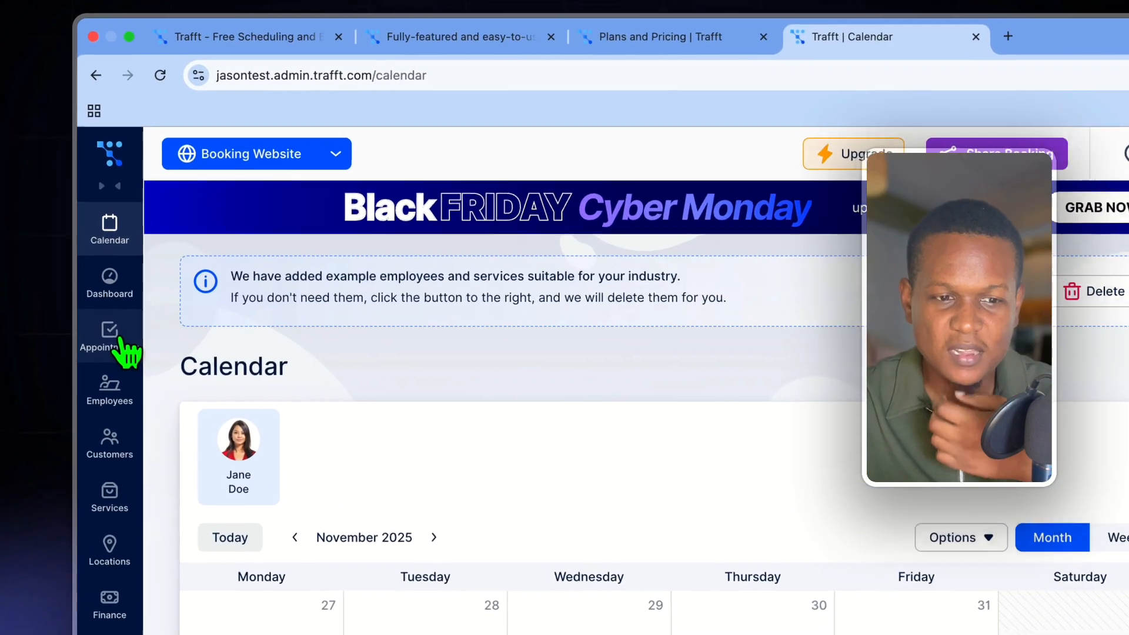
click(106, 261)
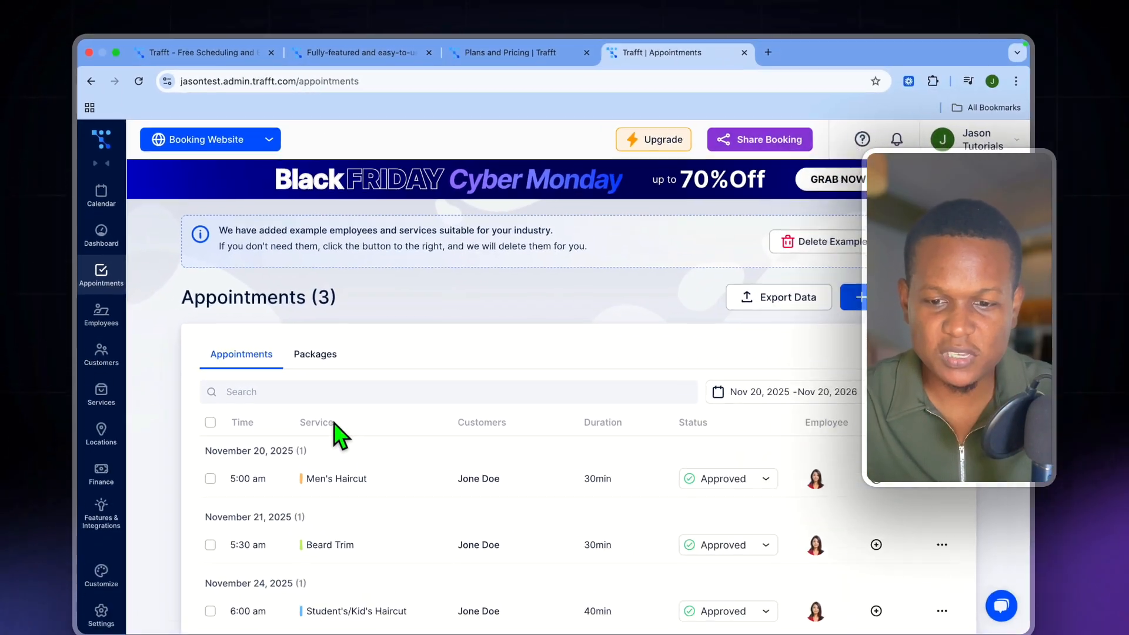
scroll(364, 529, down, 4)
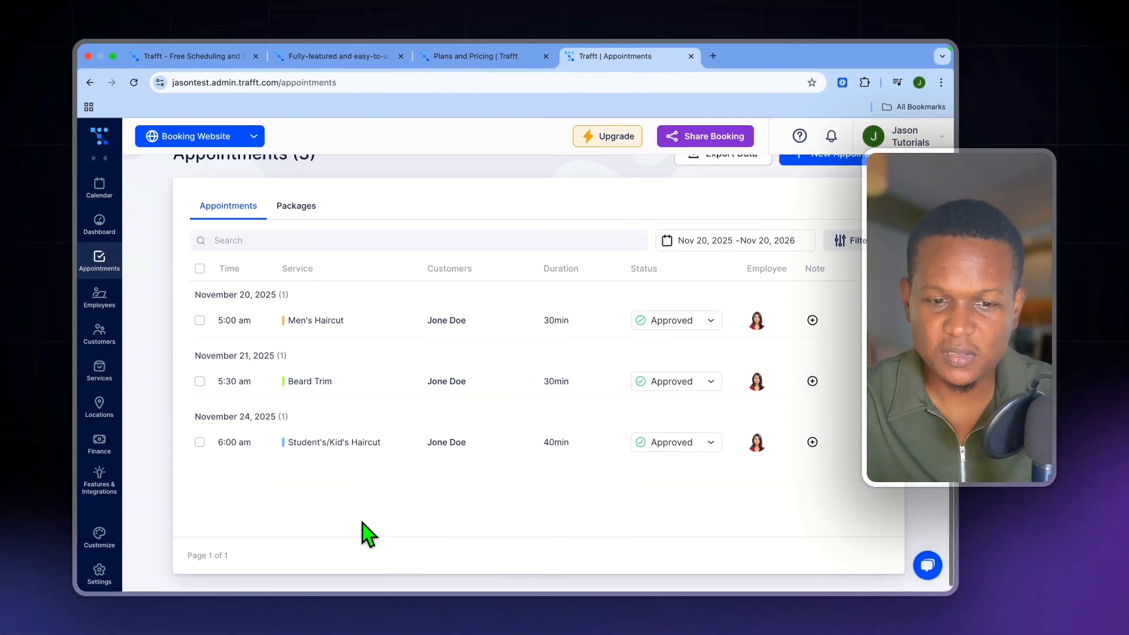
Go to the services page and delete the example employees and services.
scroll(363, 530, up, 4)
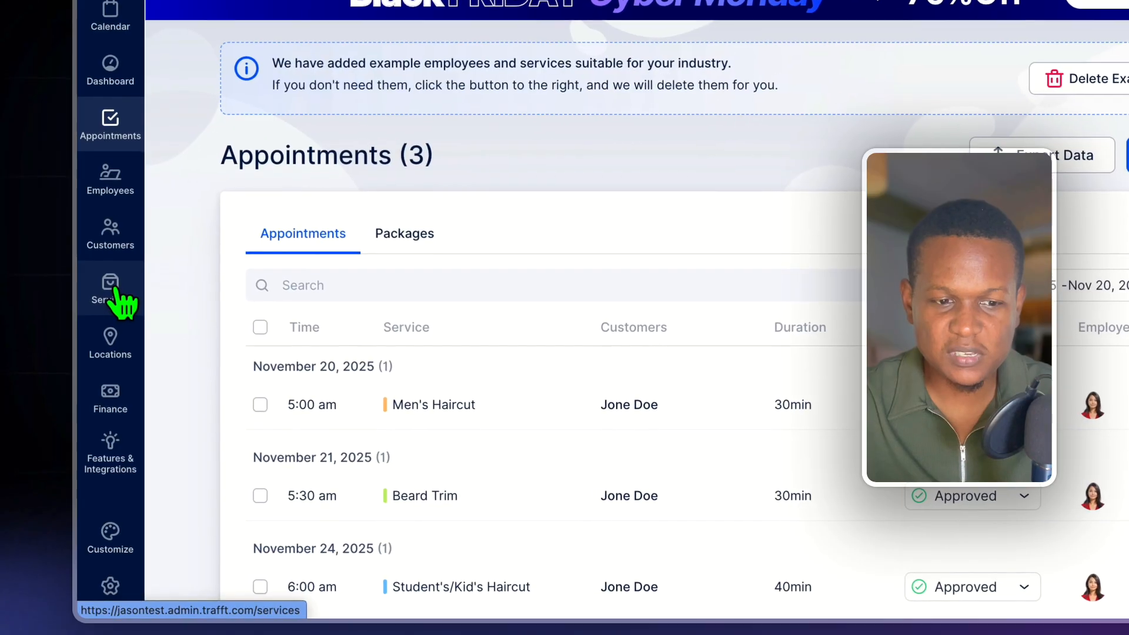
click(100, 370)
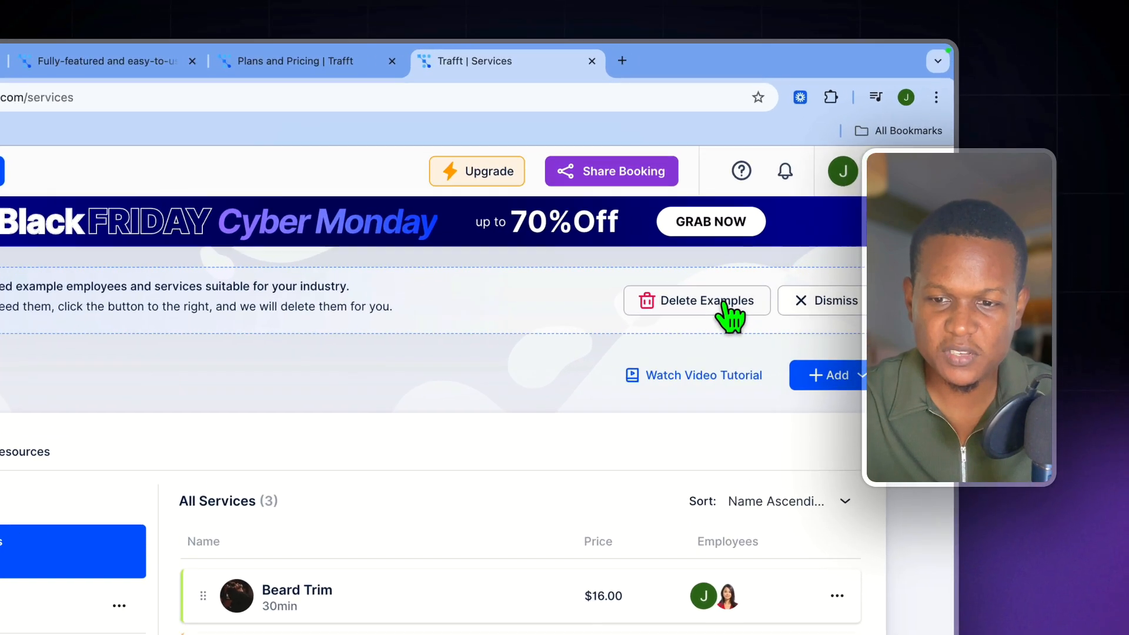
click(788, 234)
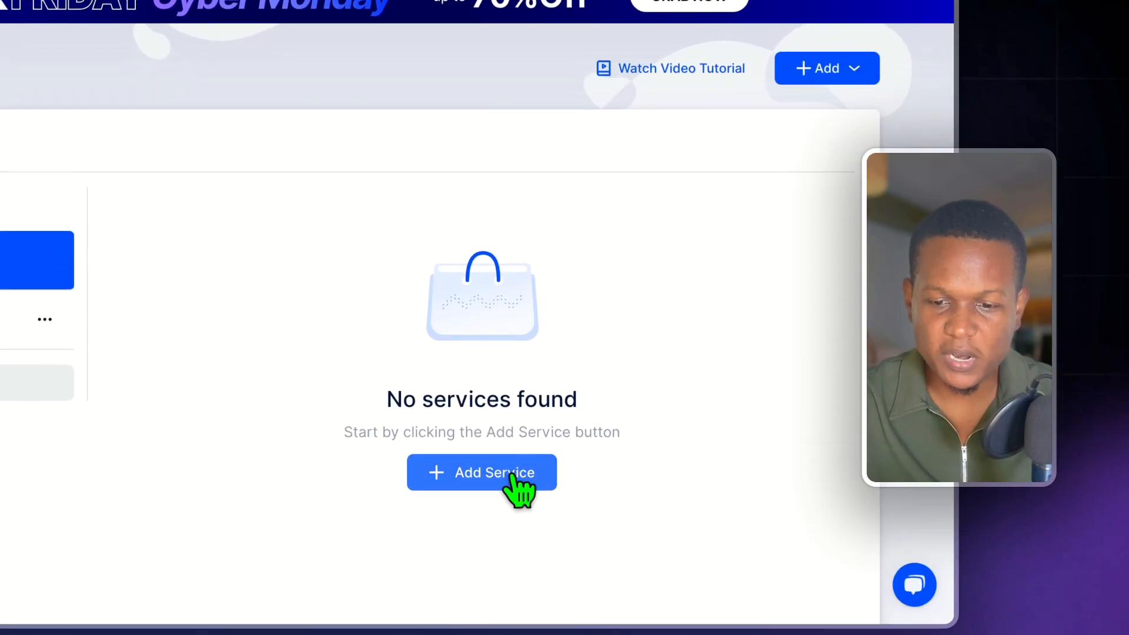
Start adding a new service and name it HAIRCUT.
click(513, 477)
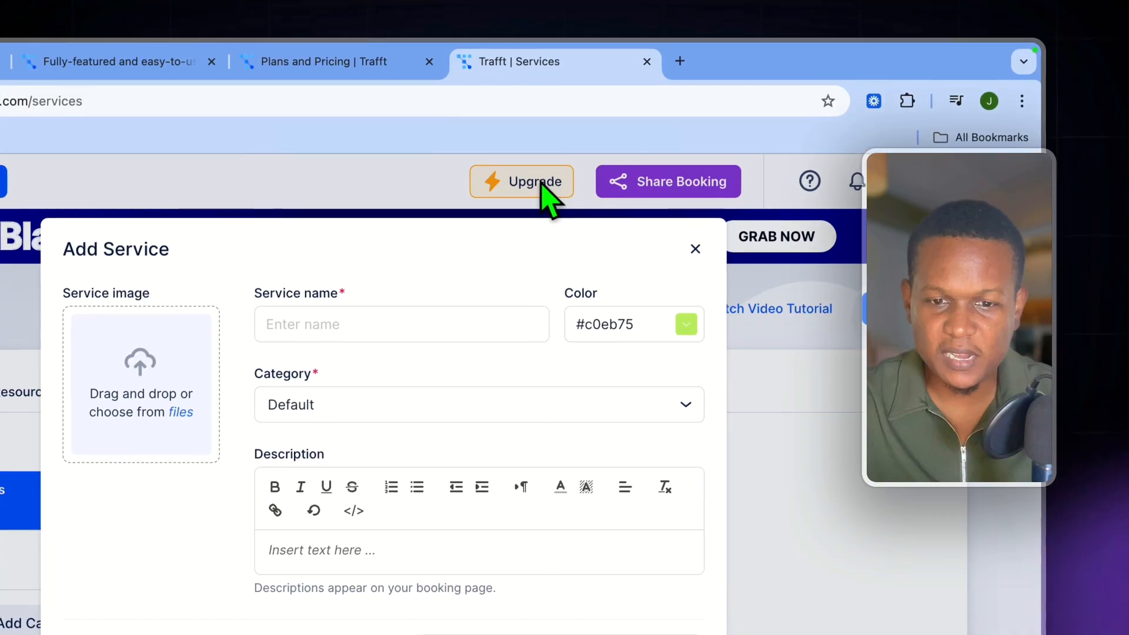
click(338, 321)
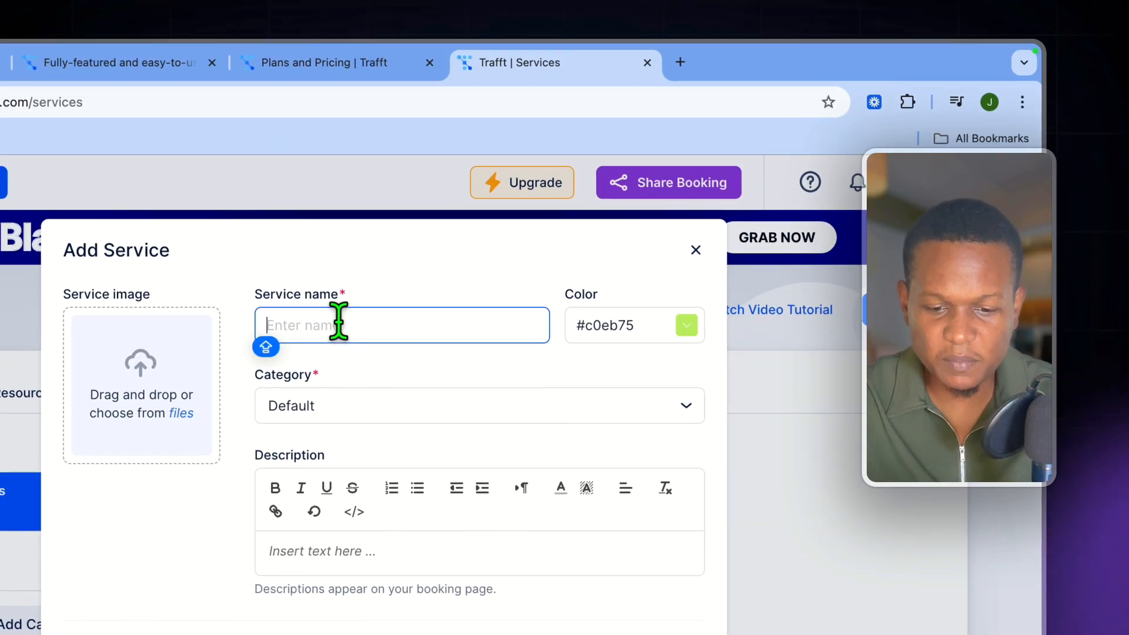
text(HAIRCUT)
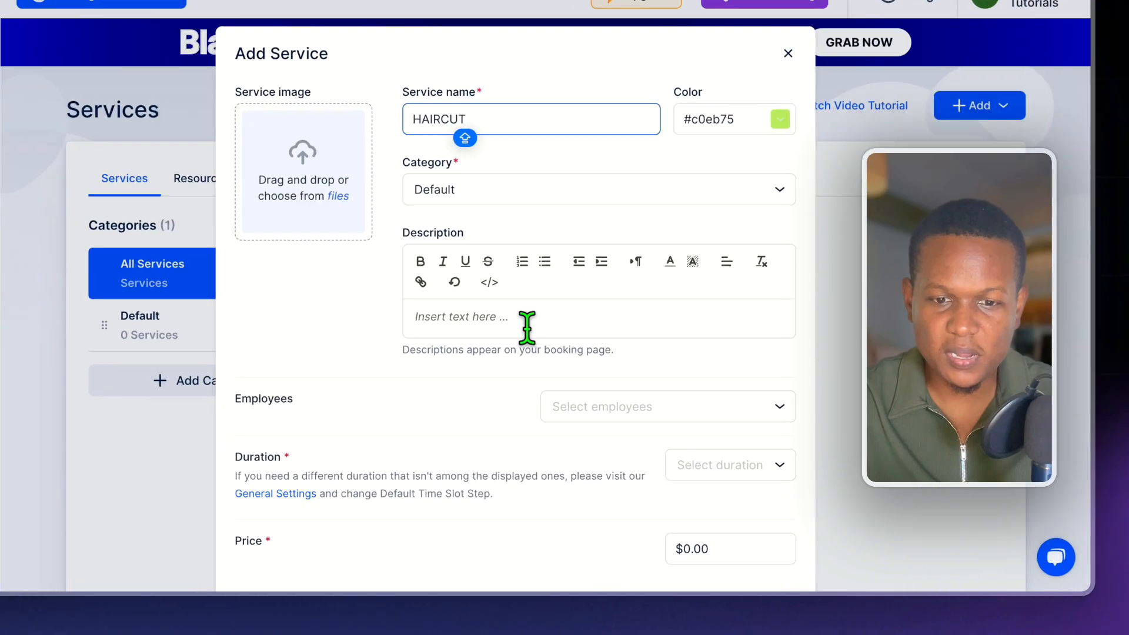
click(512, 388)
Assign the only available employee to the new HAIRCUT service.
scroll(600, 381, down, 2)
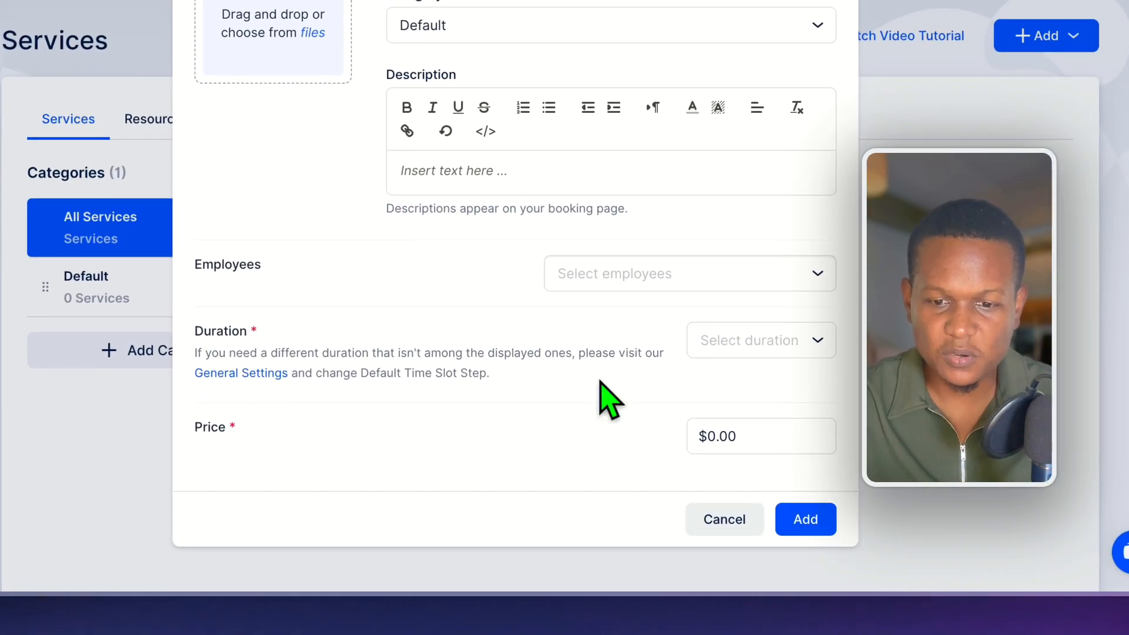
click(770, 282)
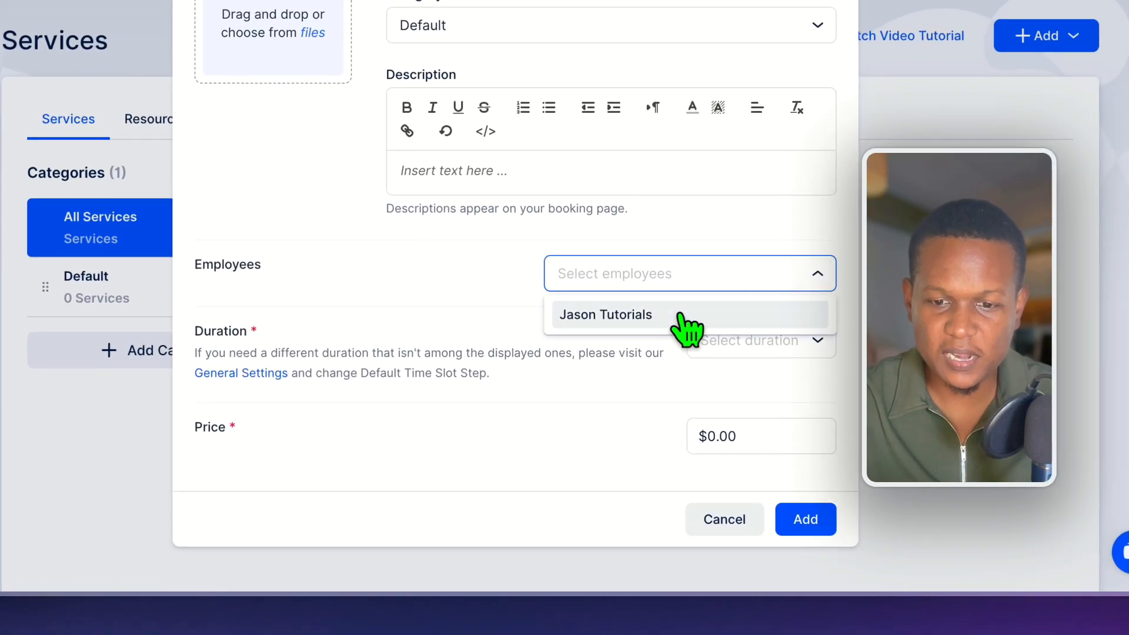
click(681, 313)
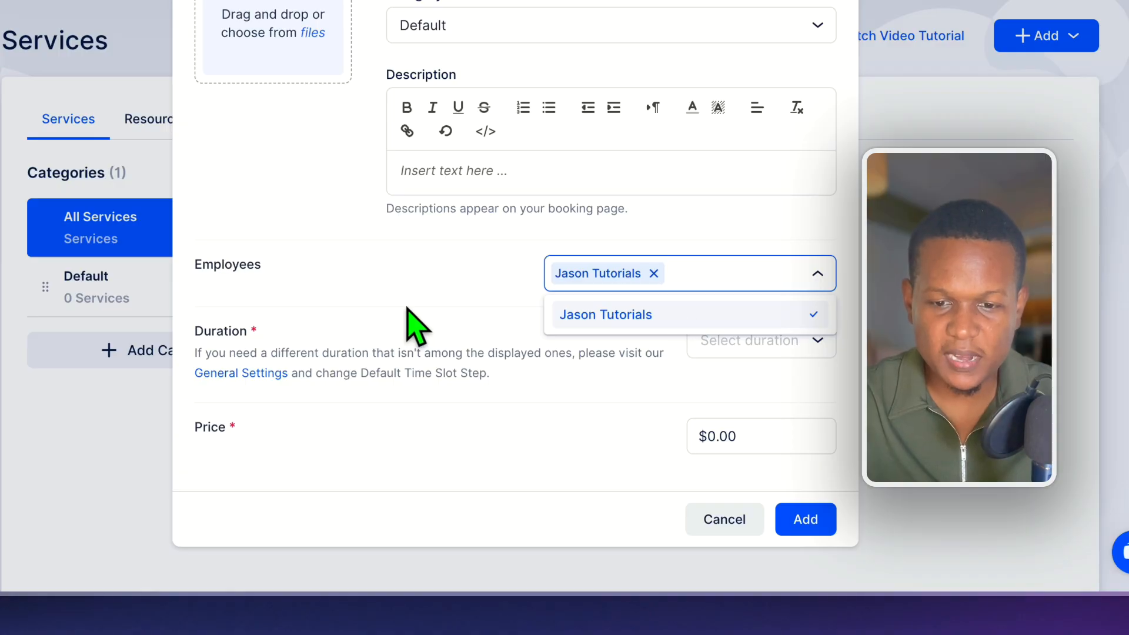
click(411, 328)
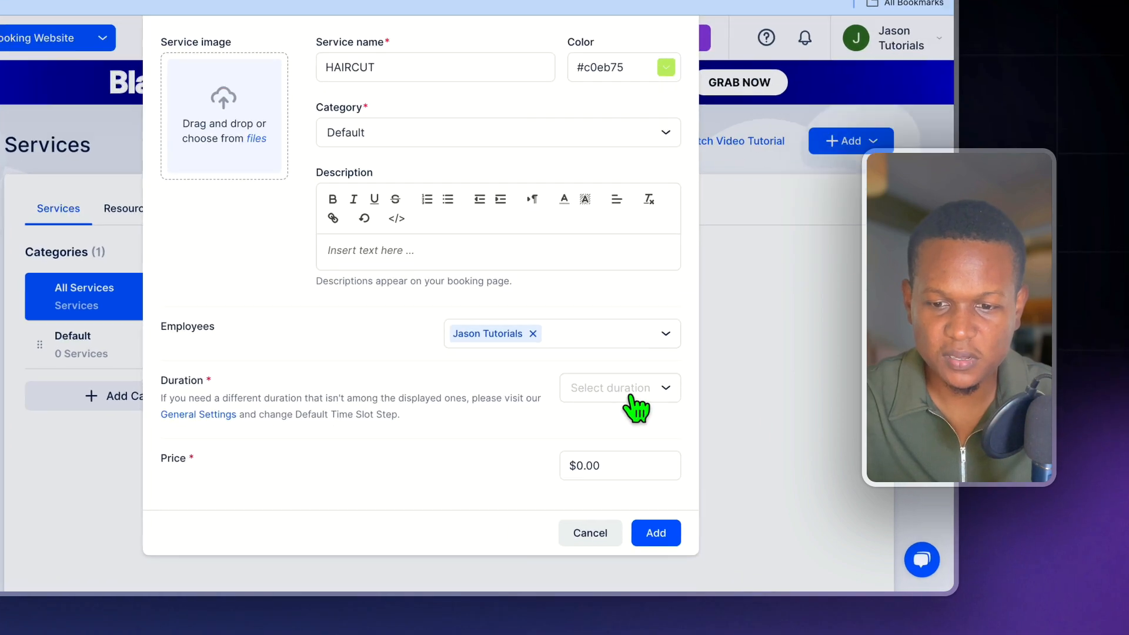
Set the service's duration to 30min and its price to $20.
click(682, 424)
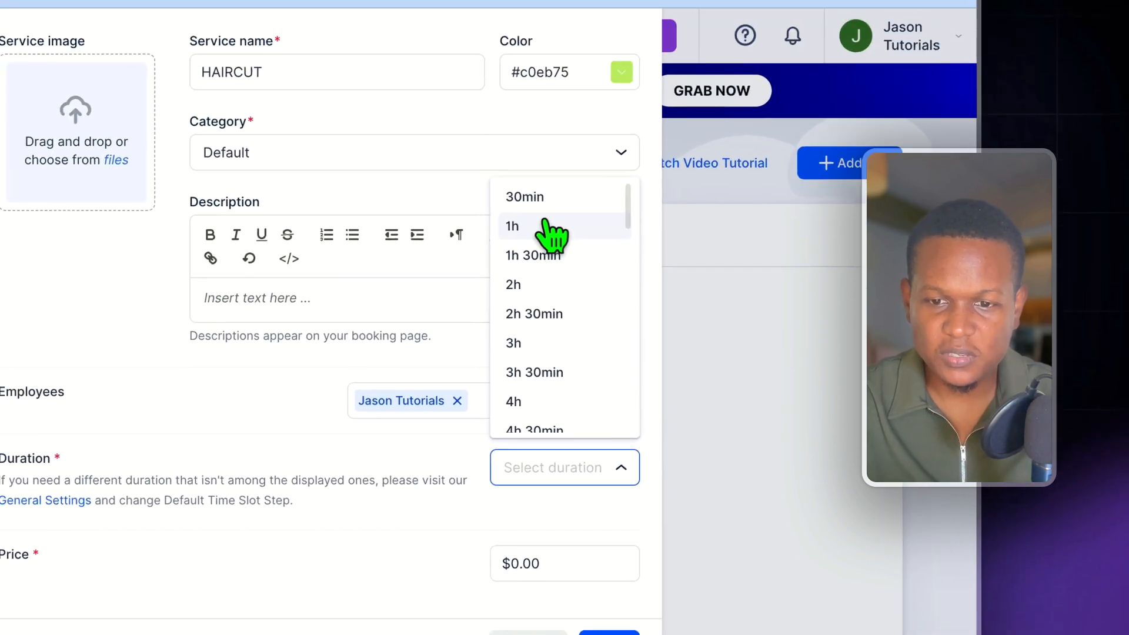
click(530, 69)
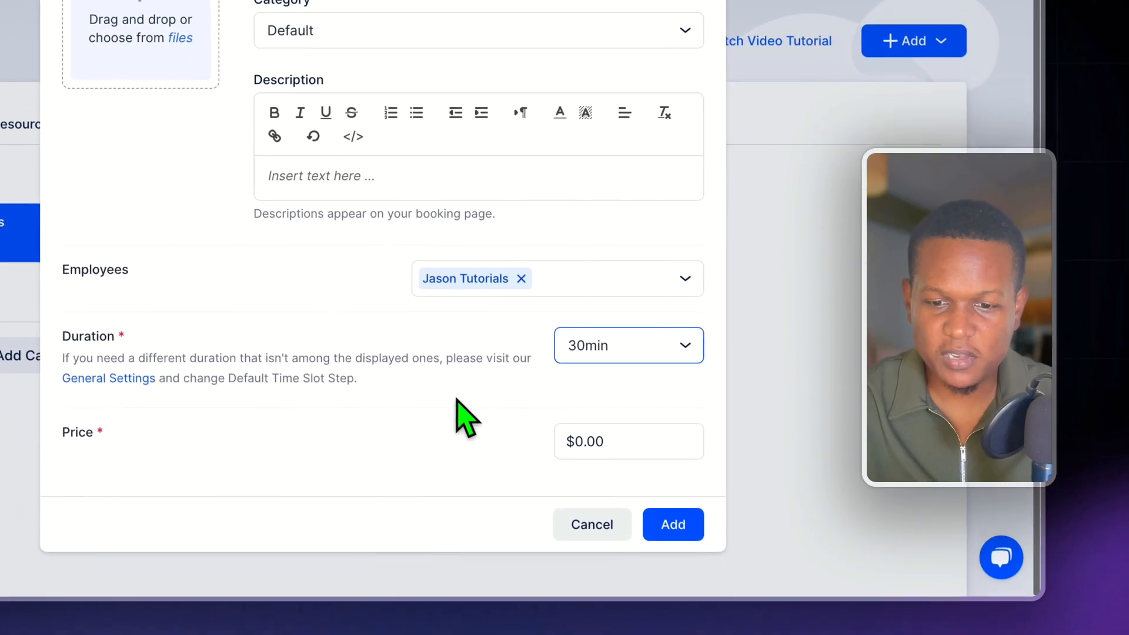
click(592, 528)
key(shift+Home)
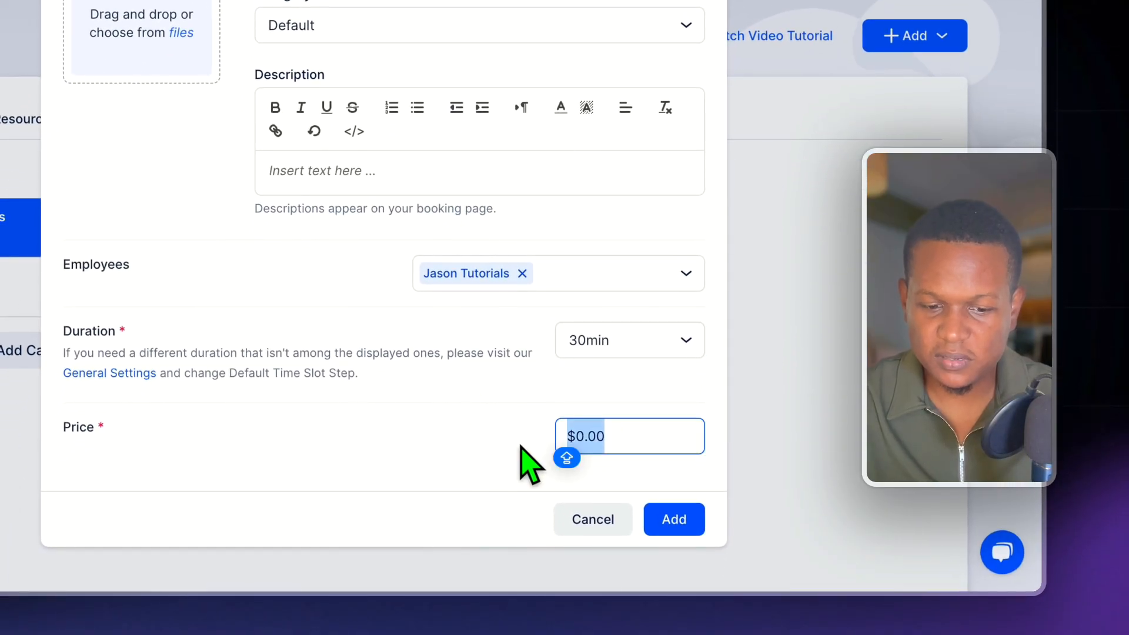
text(20)
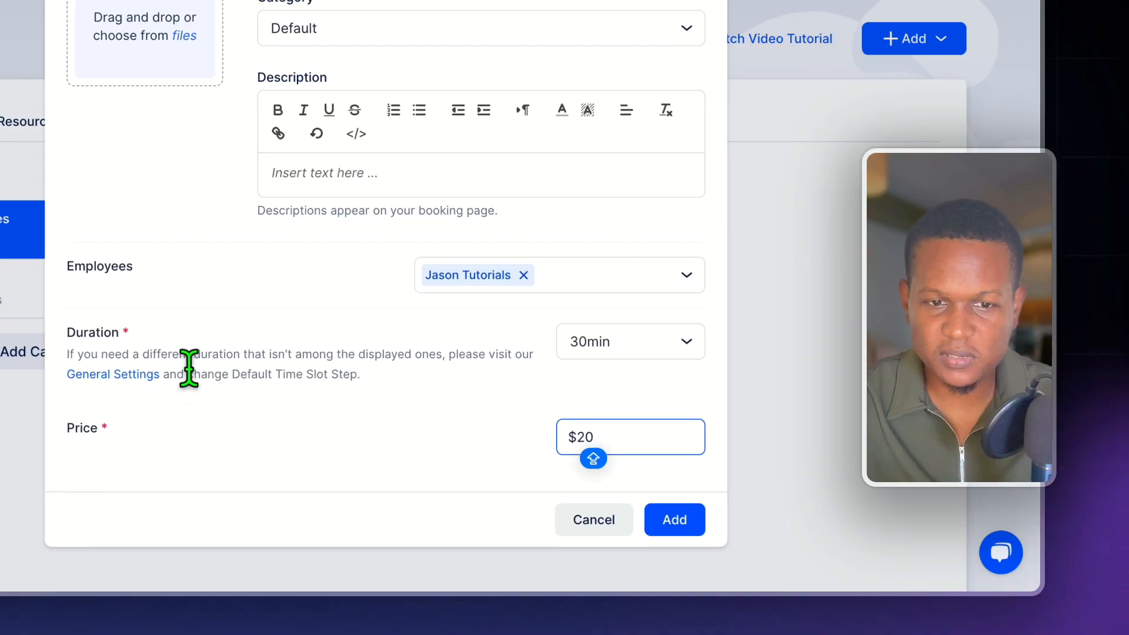
Check over the HAIRCUT service's details and add it to the service list.
scroll(188, 368, up, 2)
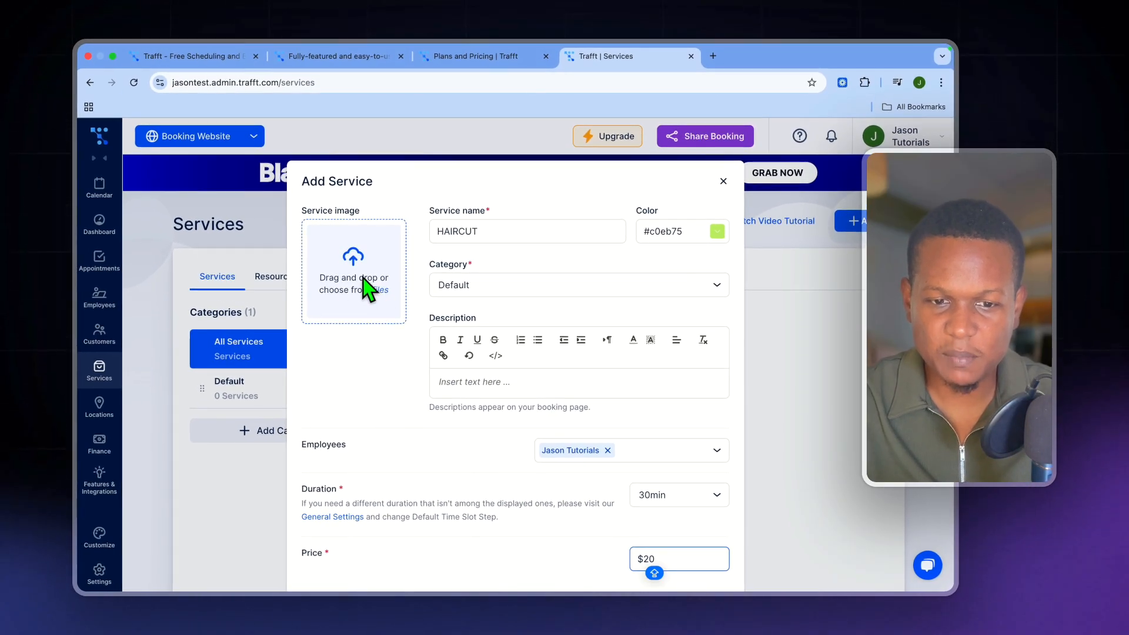
scroll(438, 433, down, 3)
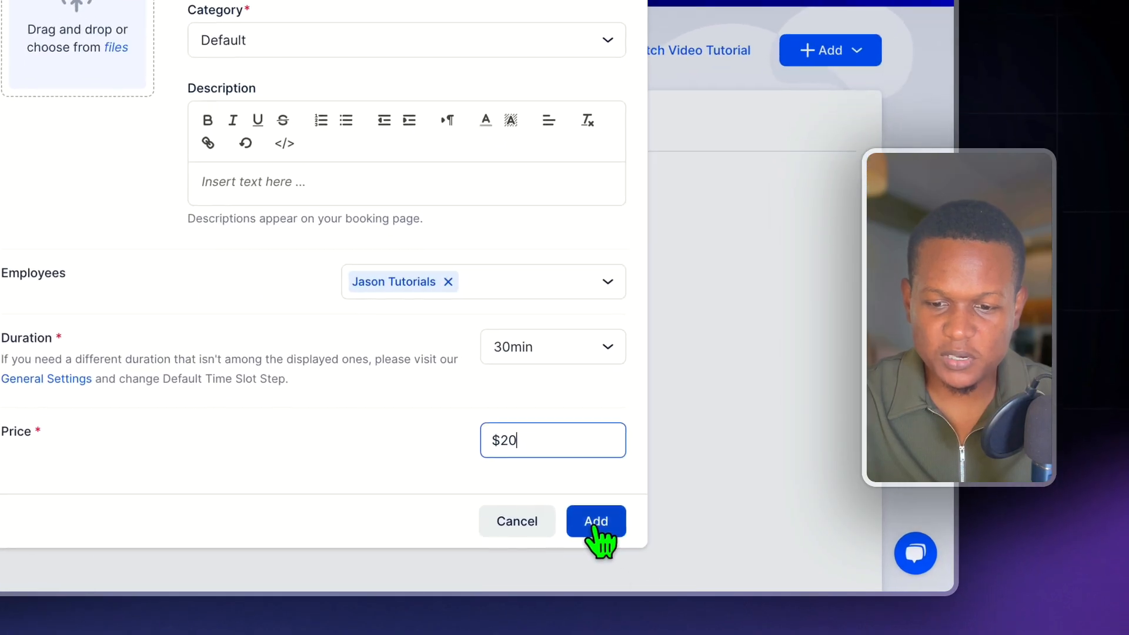
click(595, 525)
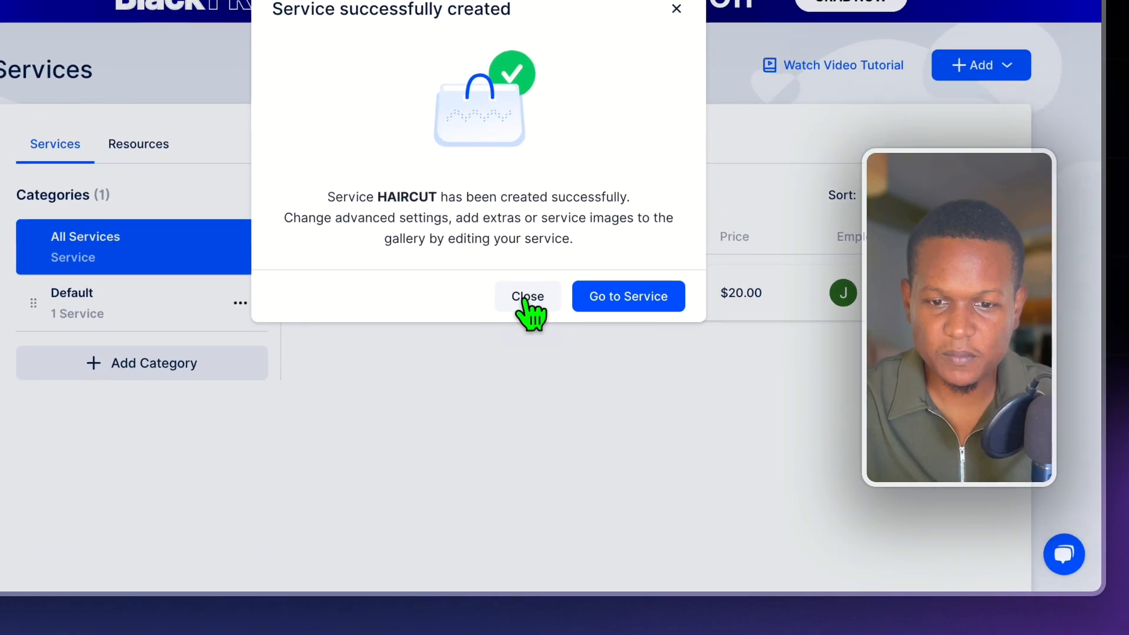
Dismiss the service creation confirmation and look over the available help and support options.
click(549, 385)
scroll(570, 382, down, 1)
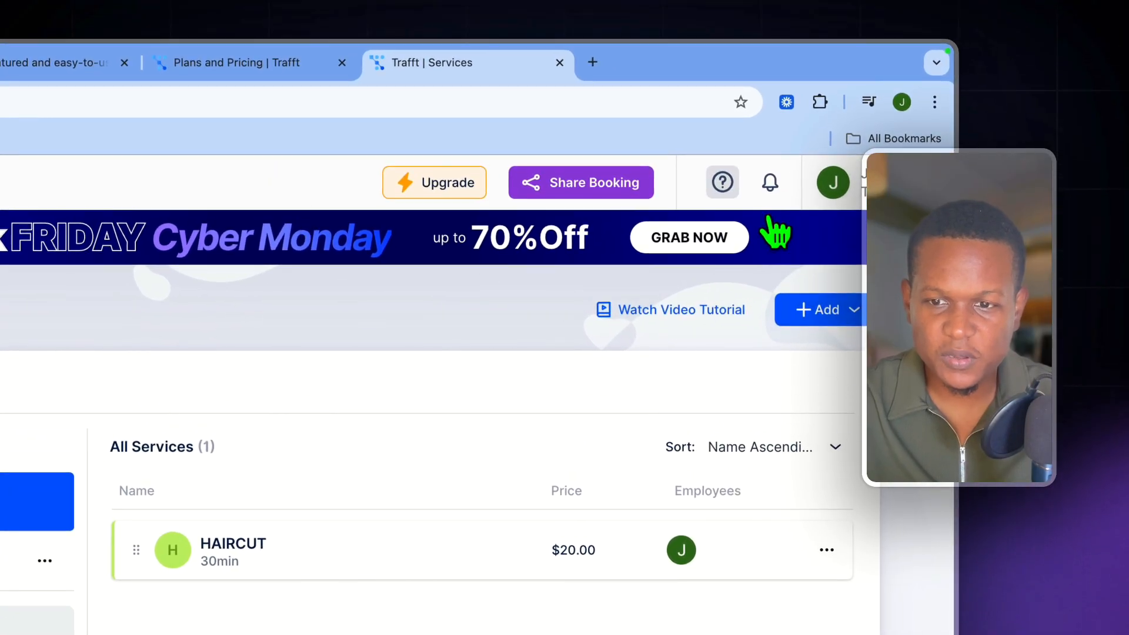
click(731, 187)
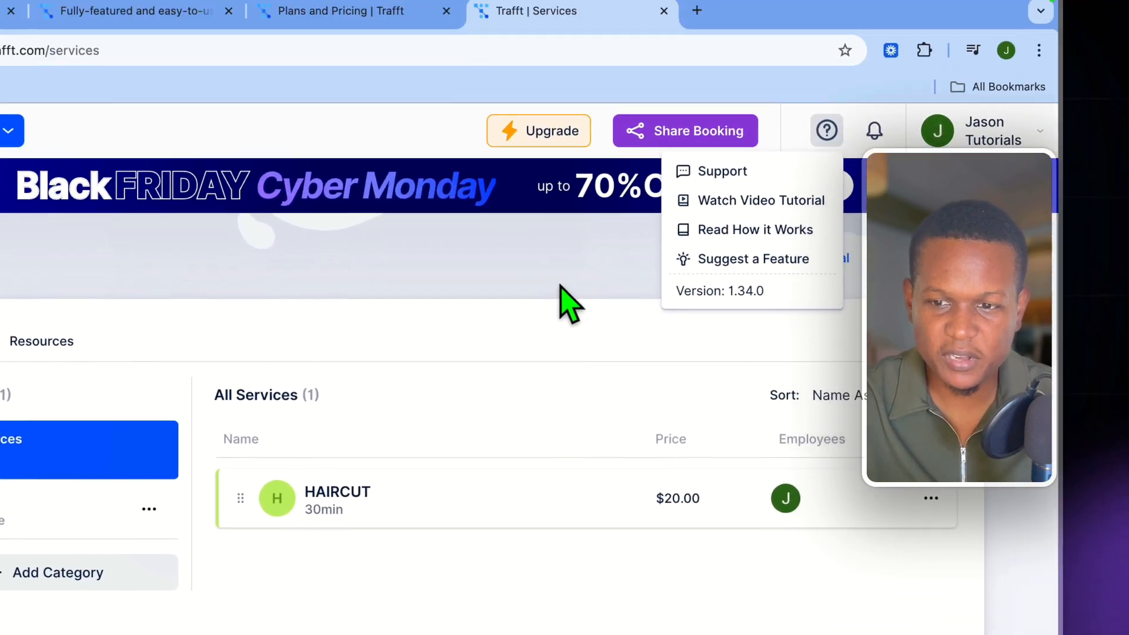
View the blank form for adding a package, close it unsaved, and view the employee list.
click(641, 81)
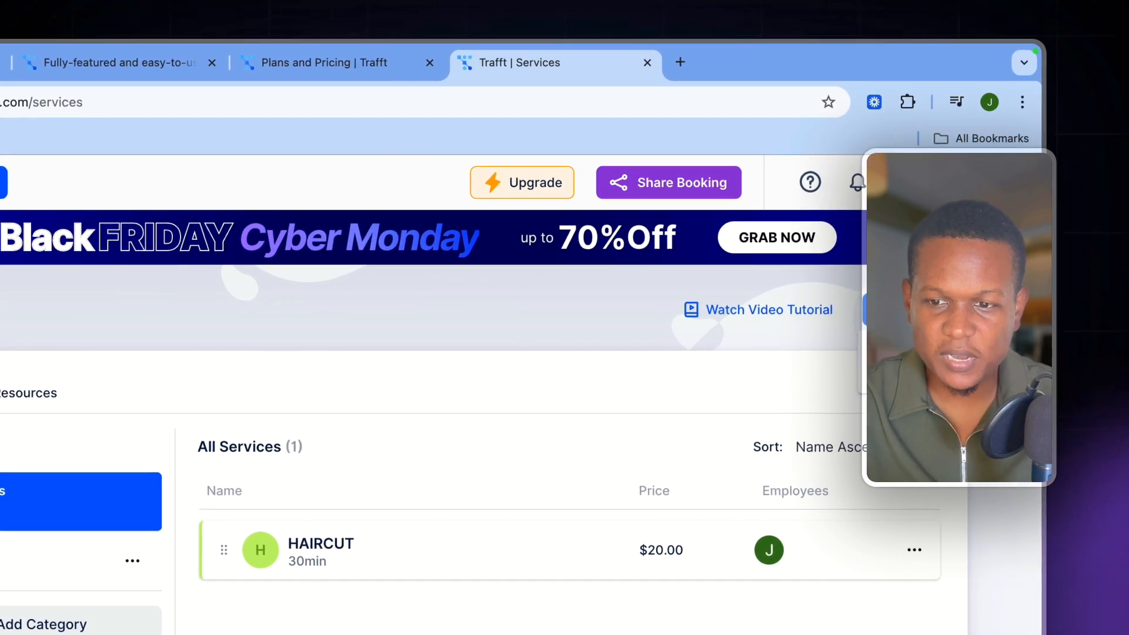
click(911, 381)
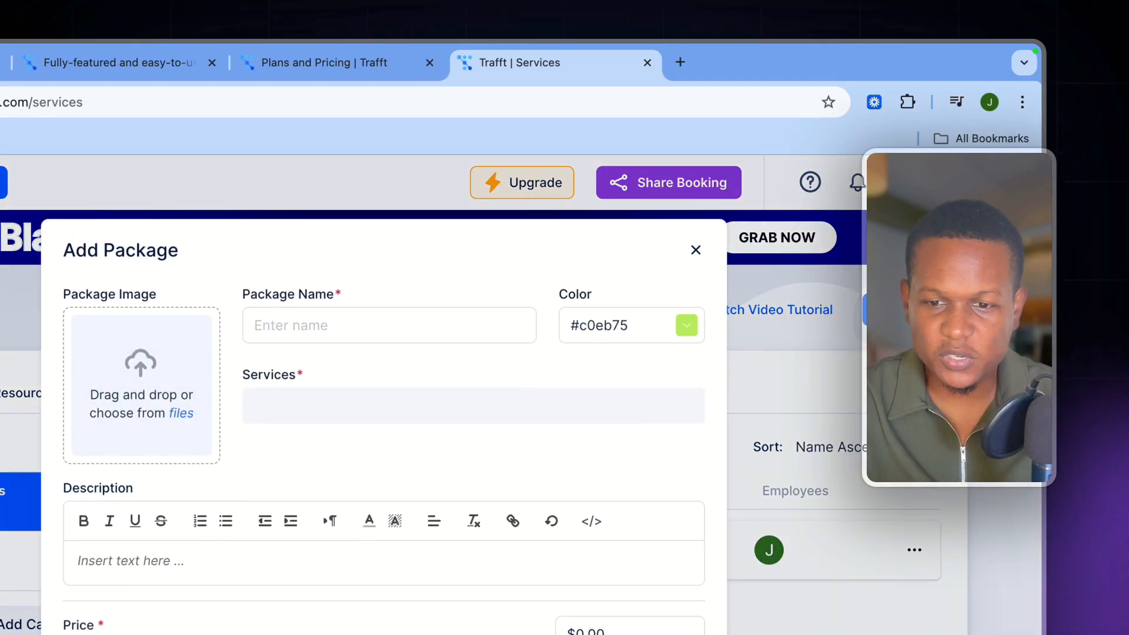
click(695, 250)
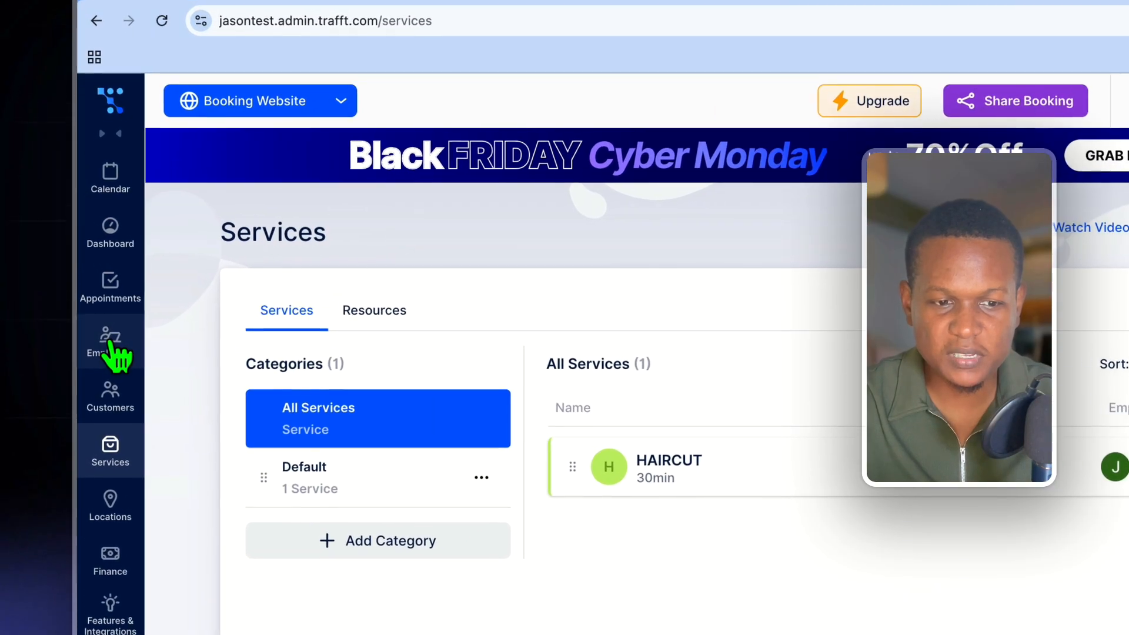
click(100, 300)
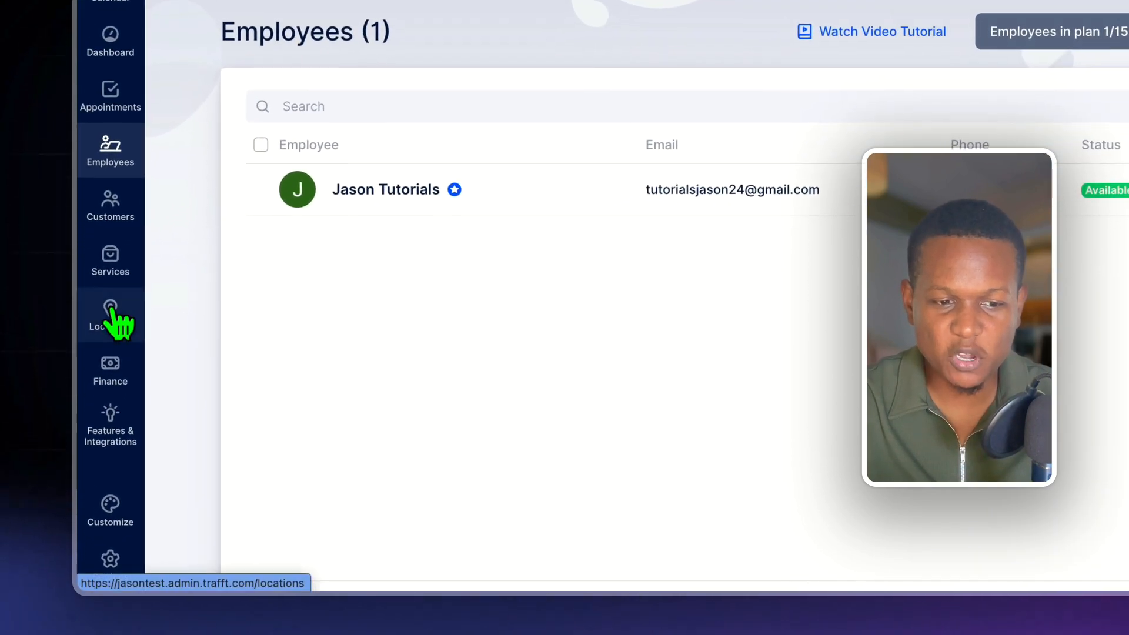
Start adding a new business location and name it SHOP.
click(99, 406)
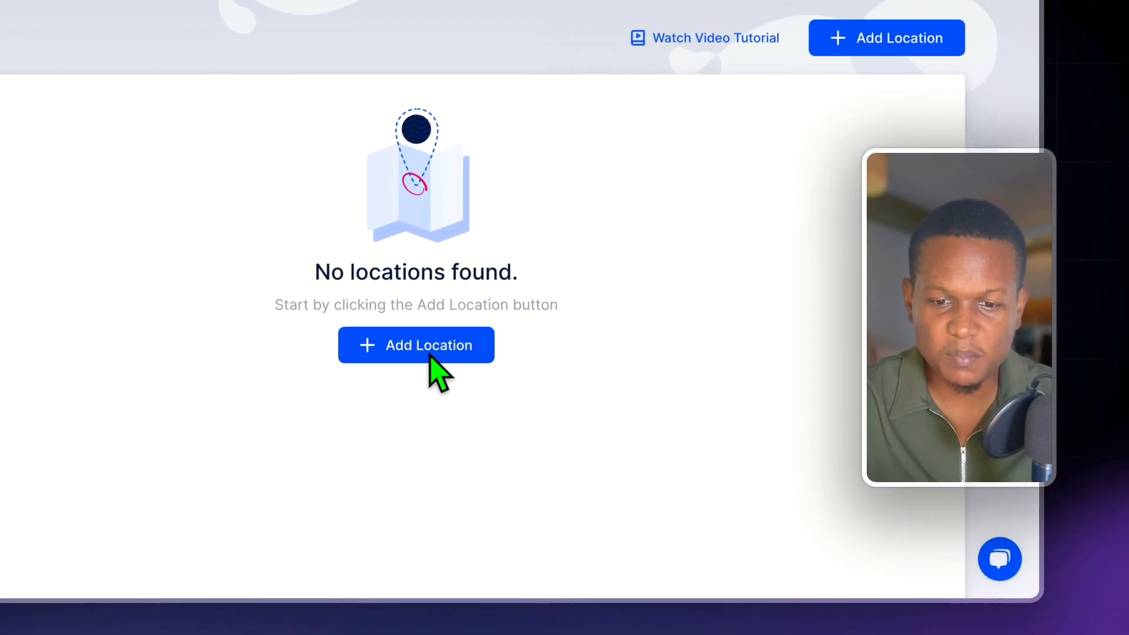
click(429, 353)
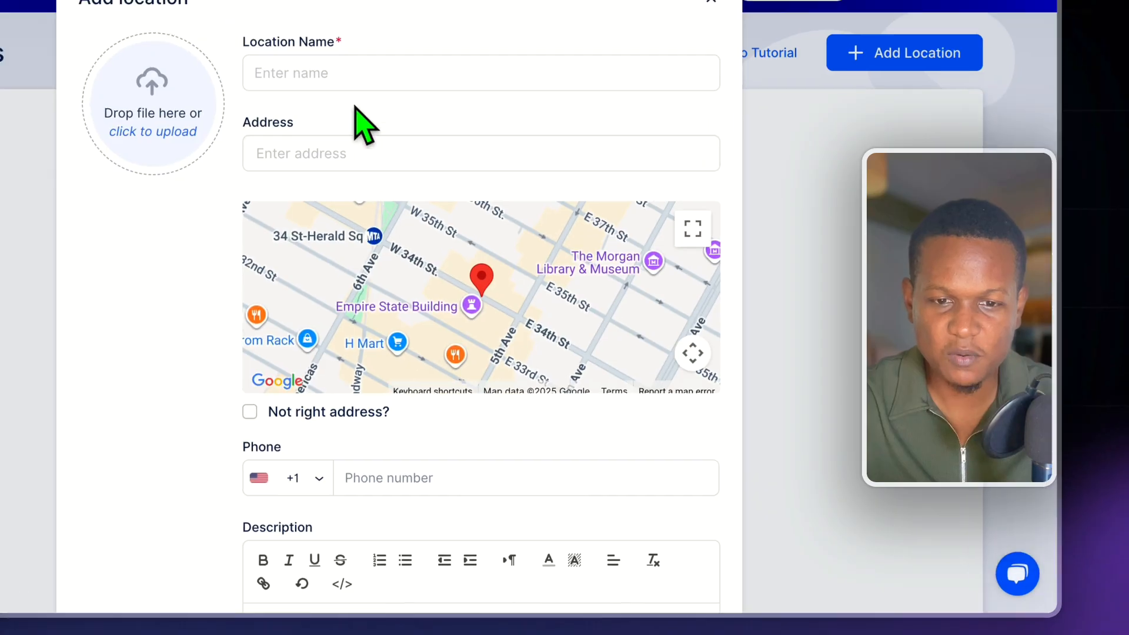
click(346, 81)
text(SH)
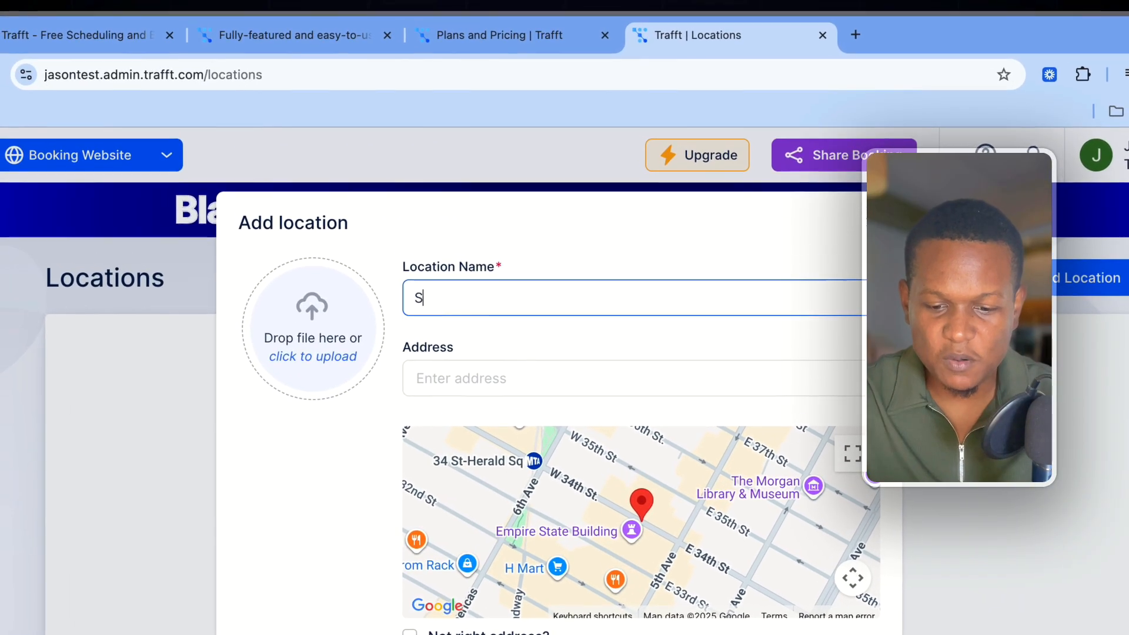
text(OP)
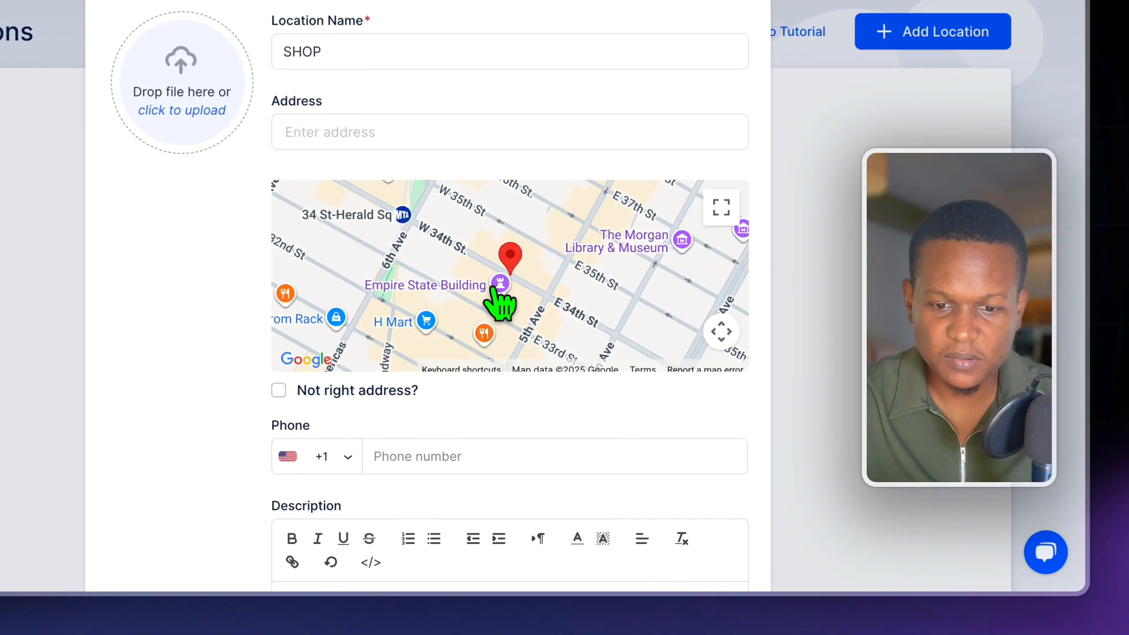
Show the Empire State Building's details on the location map and add the SHOP location.
click(562, 385)
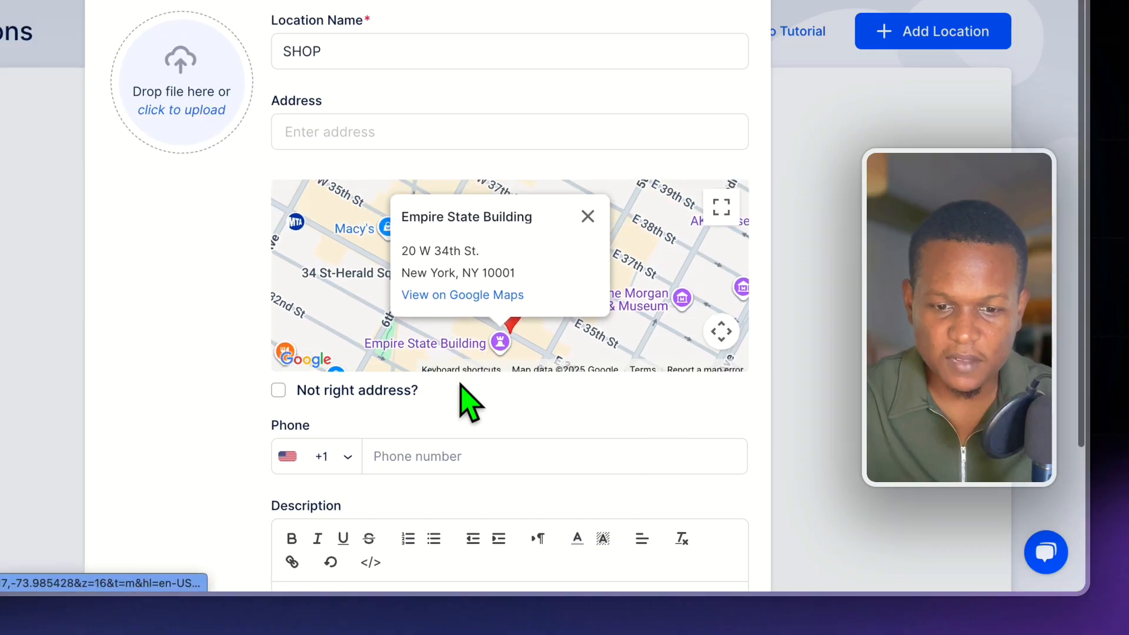
scroll(460, 385, down, 3)
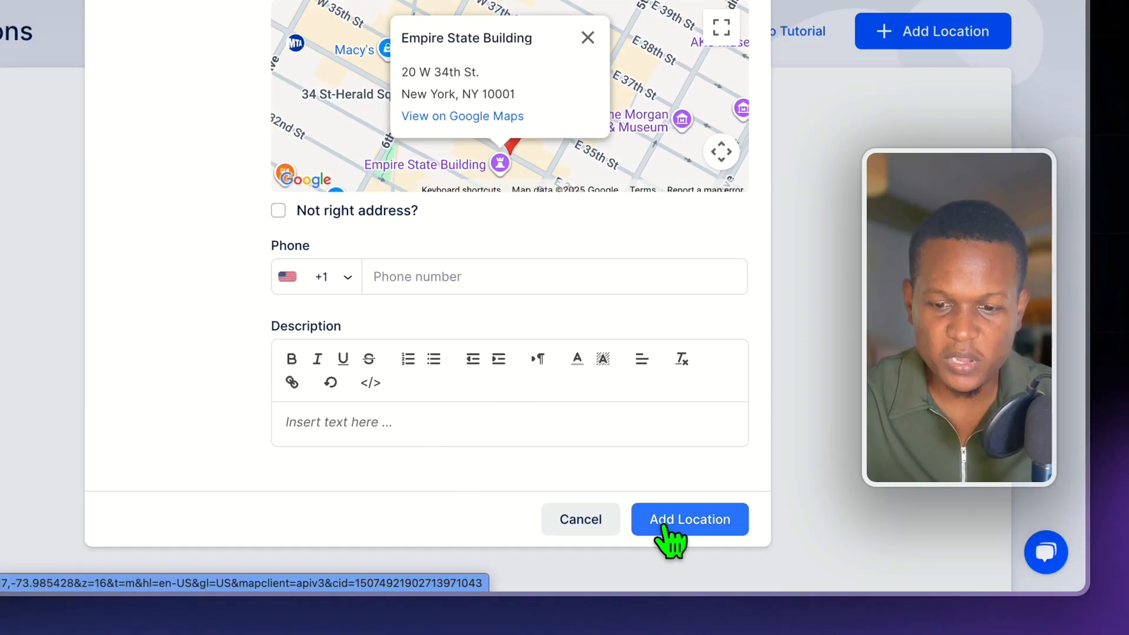
click(661, 521)
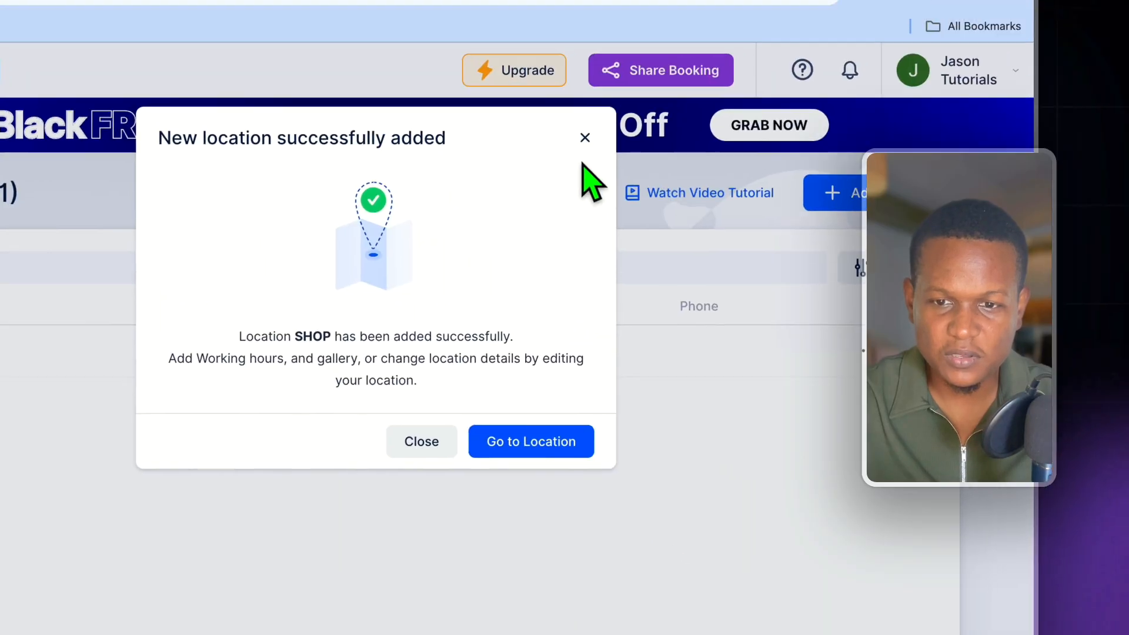
click(585, 139)
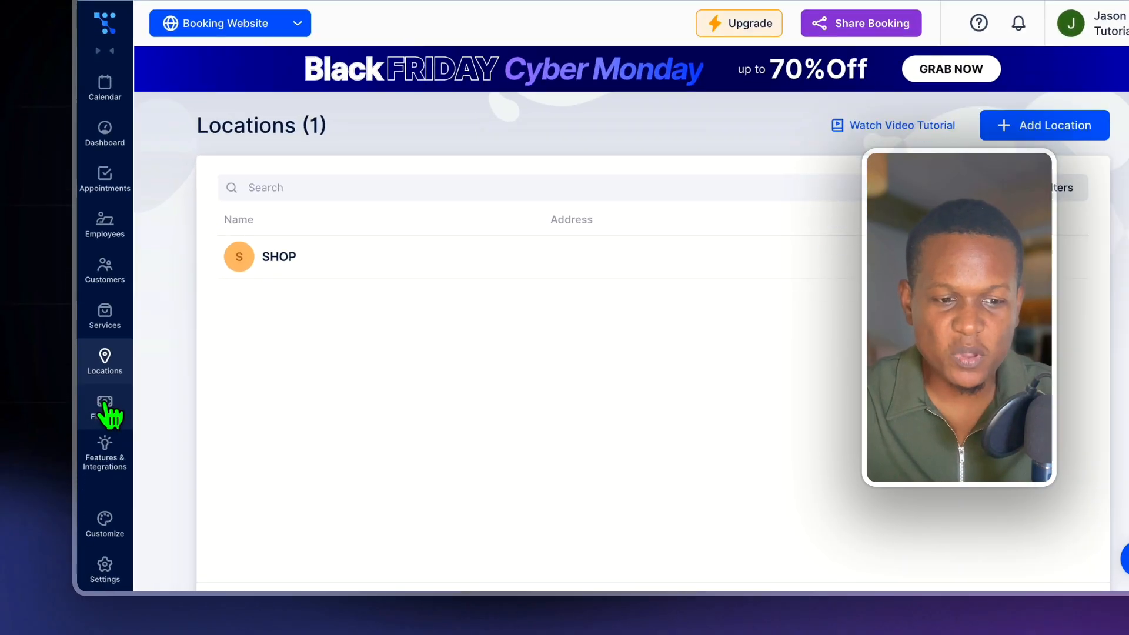
Review the finance payment settings, including the price format, payment providers and on-site payment options.
click(112, 379)
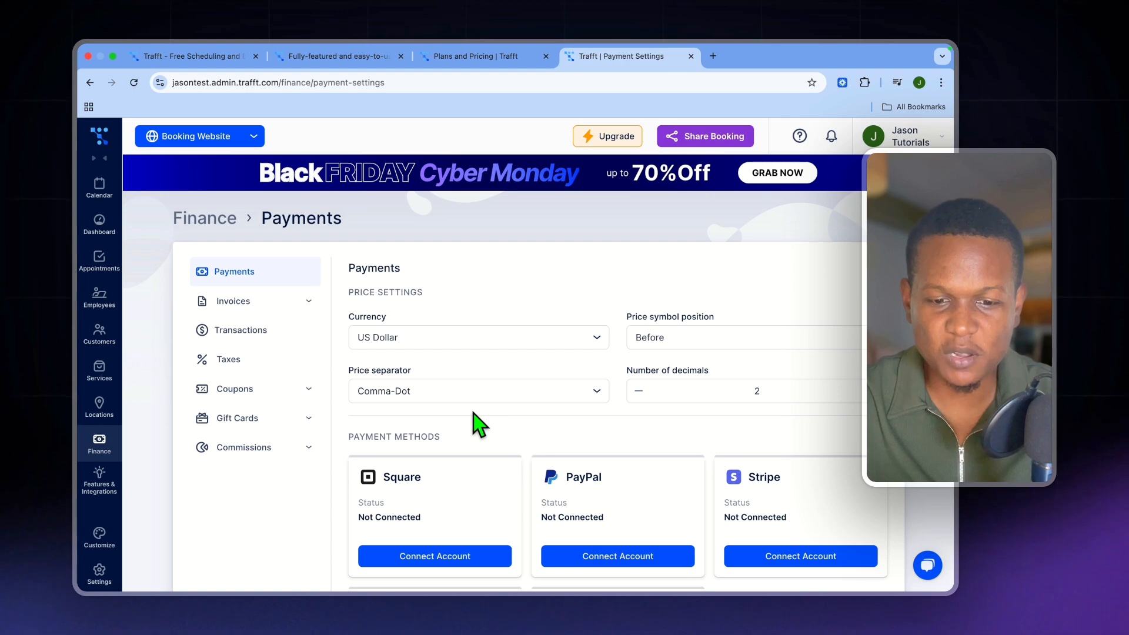
scroll(491, 428, down, 2)
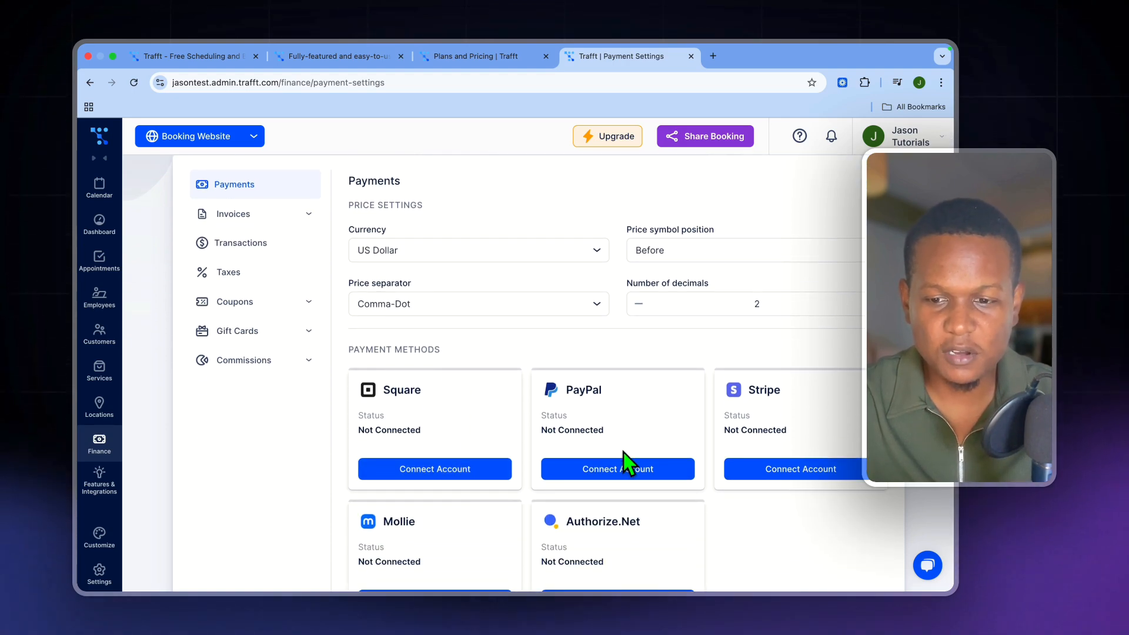
scroll(582, 486, down, 5)
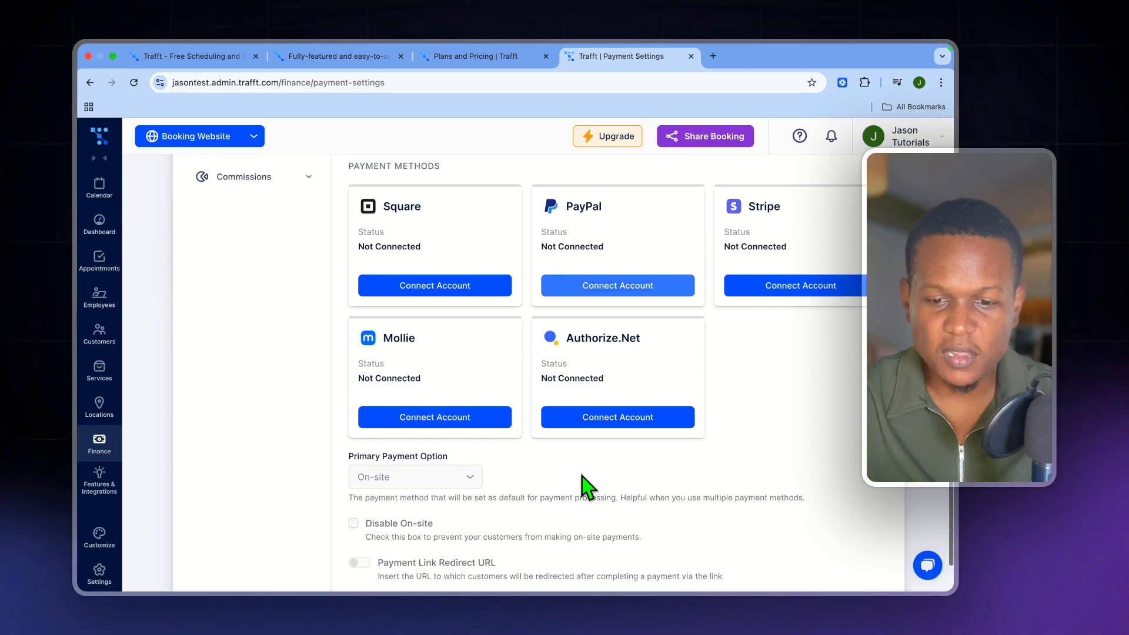
scroll(588, 486, up, 5)
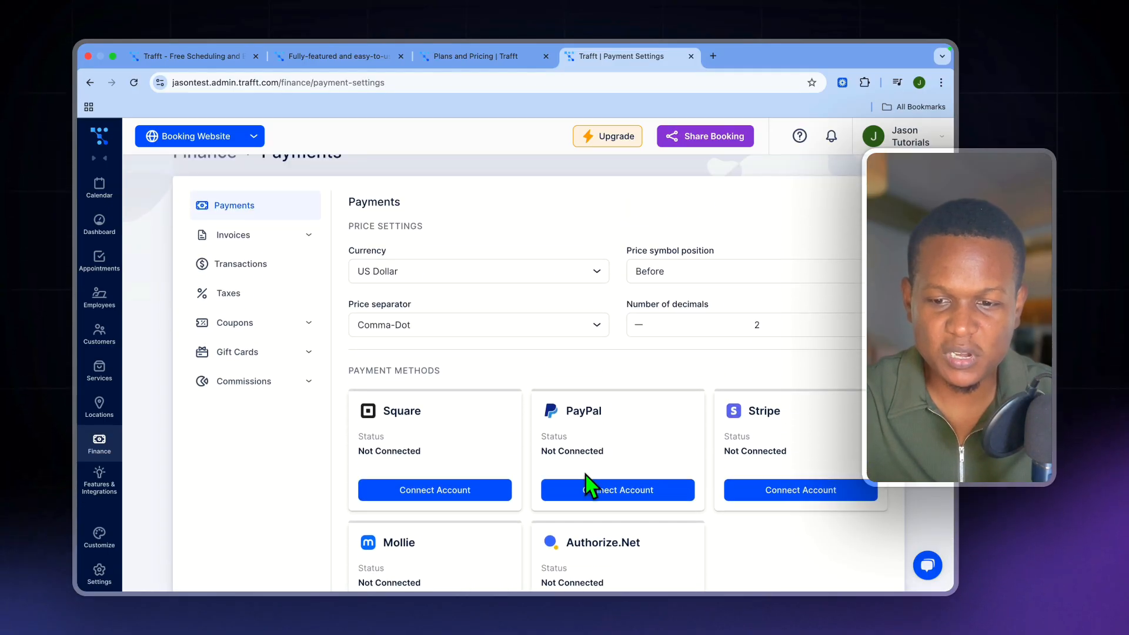
scroll(608, 497, down, 5)
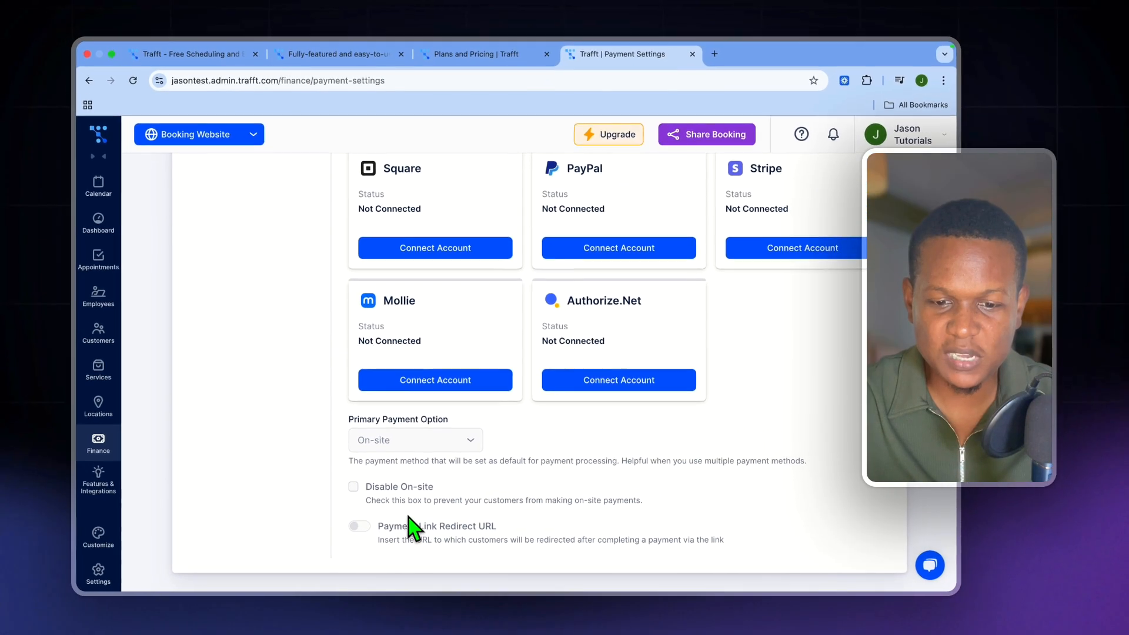
scroll(442, 476, up, 2)
scroll(415, 527, up, 4)
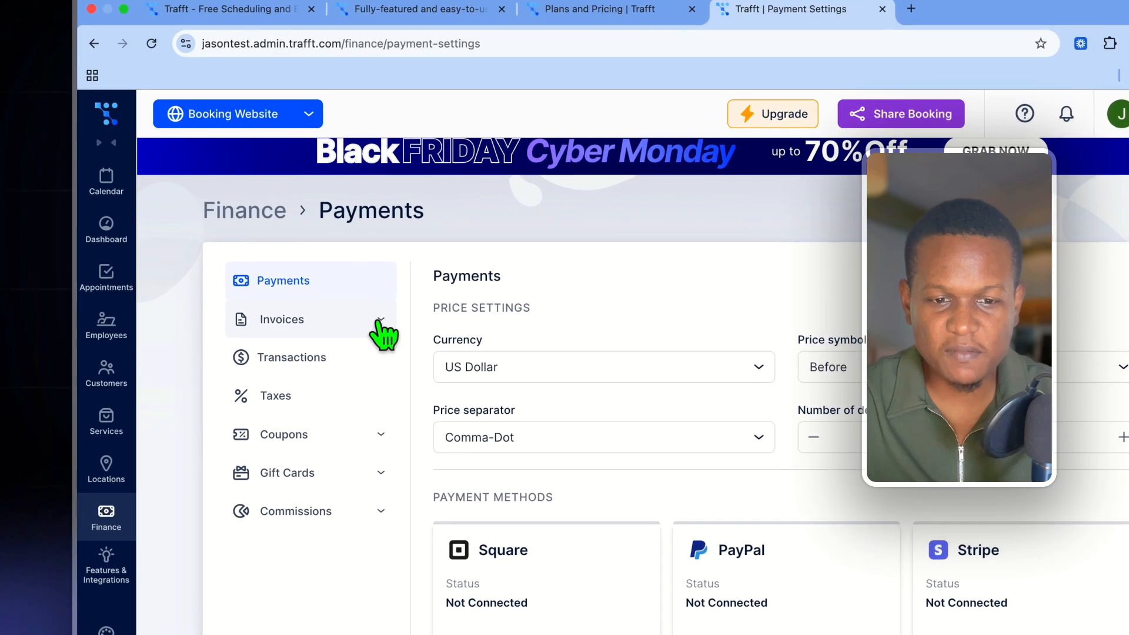
Review the invoice list, the invoice settings and the customization options for logo, template and primary color.
click(308, 294)
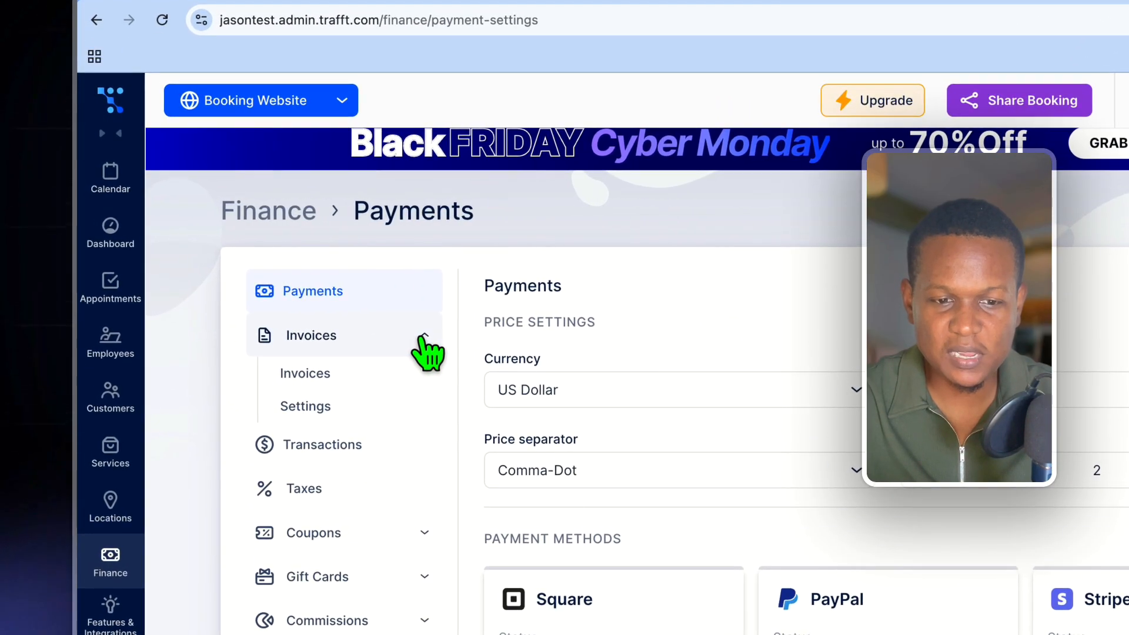
click(331, 379)
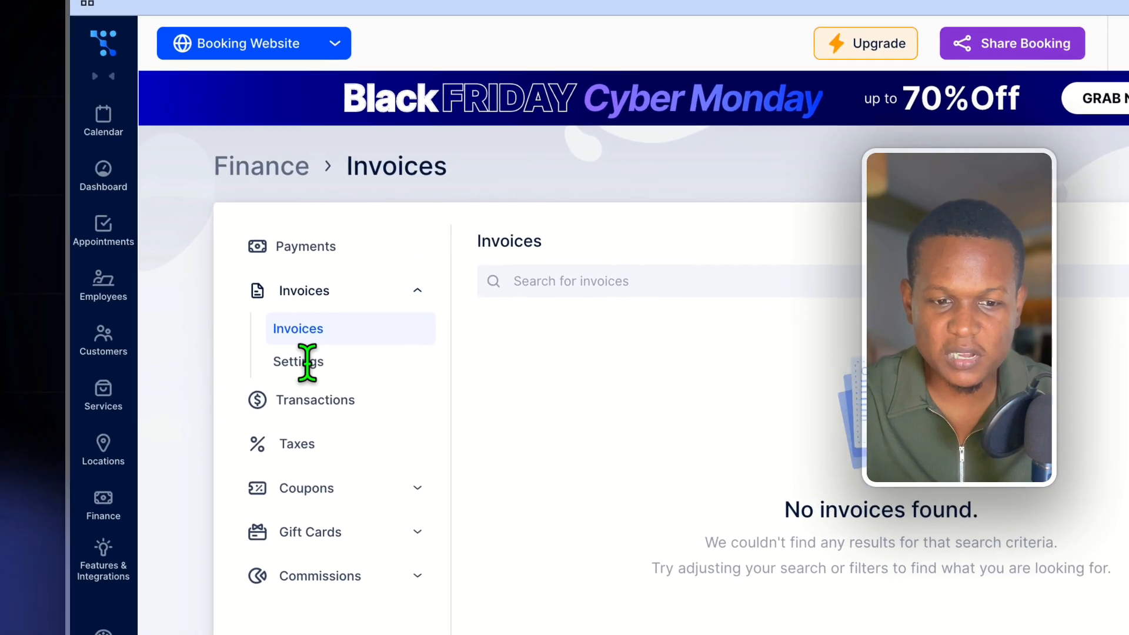
click(307, 361)
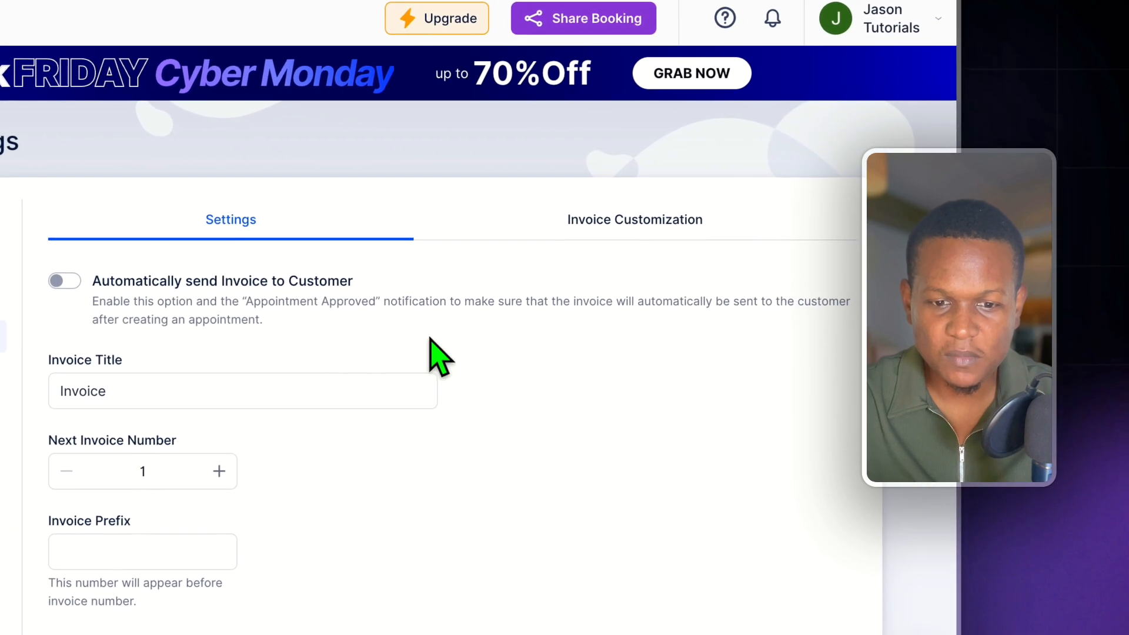
click(623, 220)
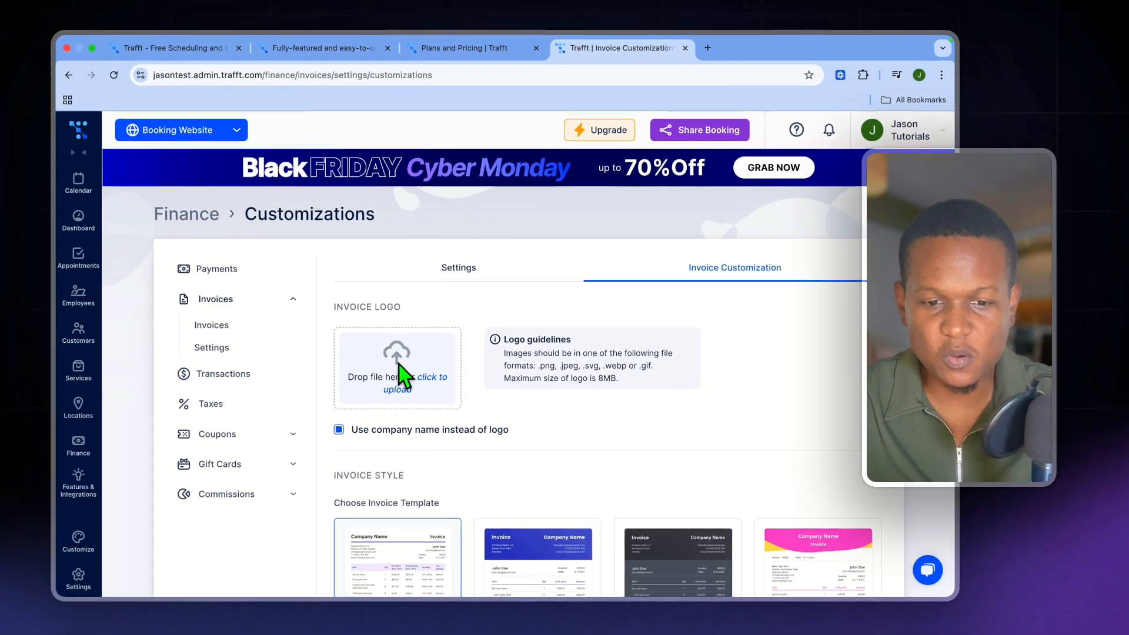
scroll(253, 388, down, 2)
scroll(538, 455, down, 5)
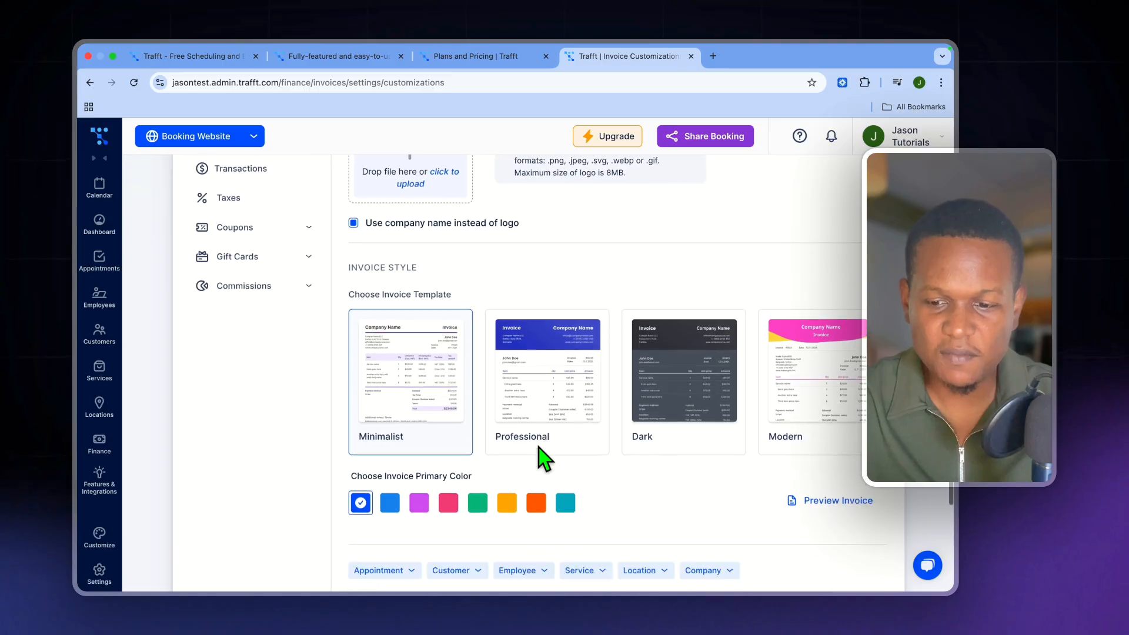
scroll(541, 459, up, 5)
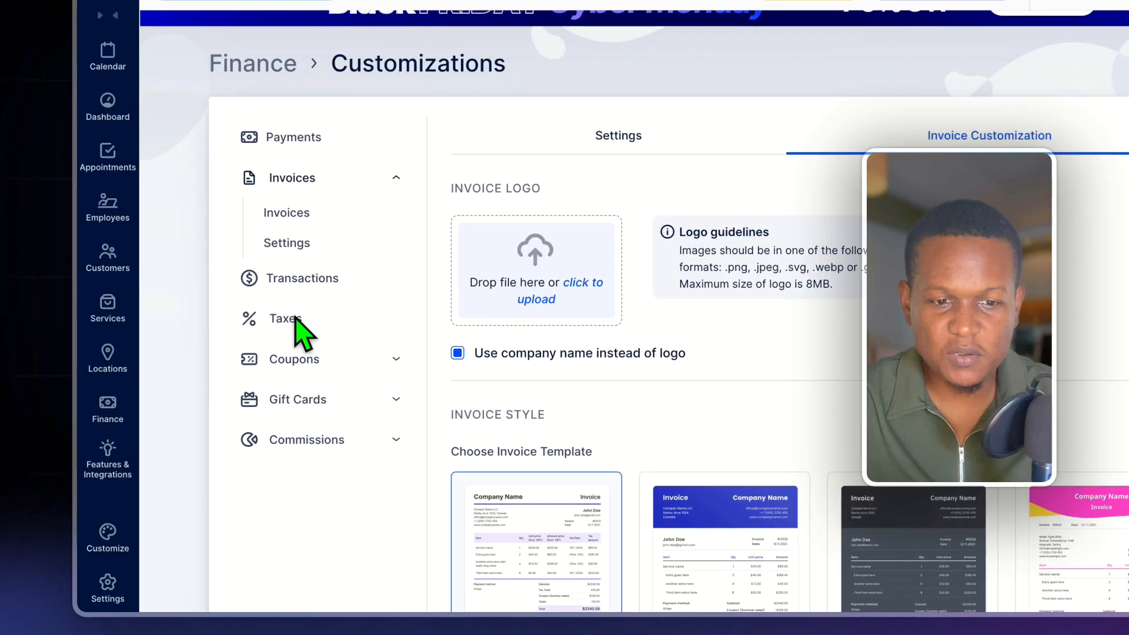
Look over the tax settings and the coupons page in the finance area.
click(235, 379)
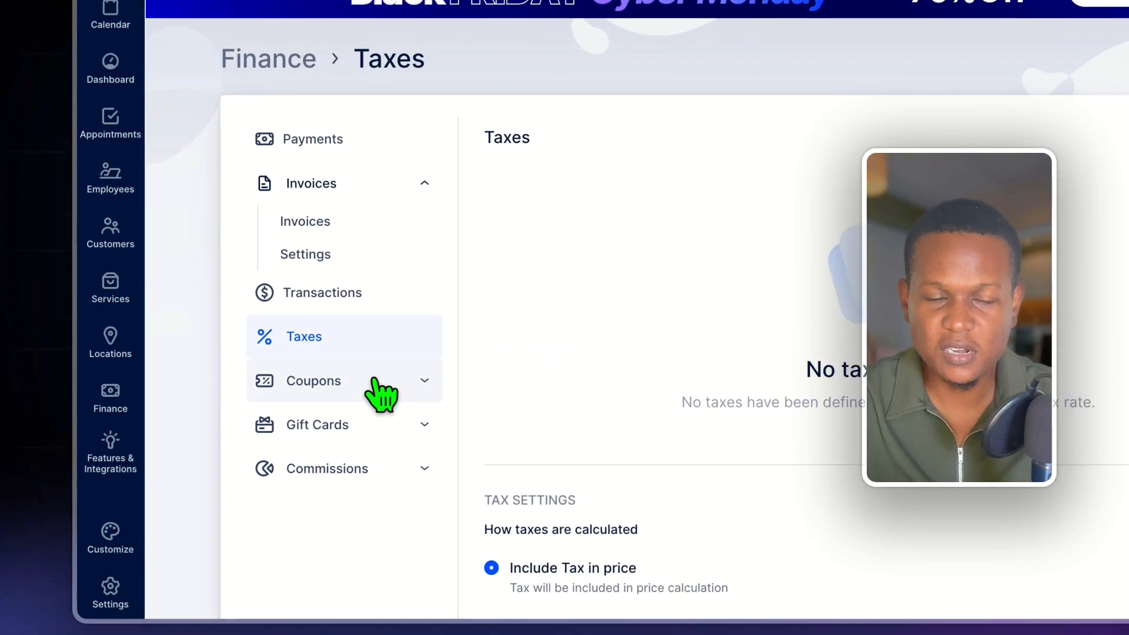
click(376, 383)
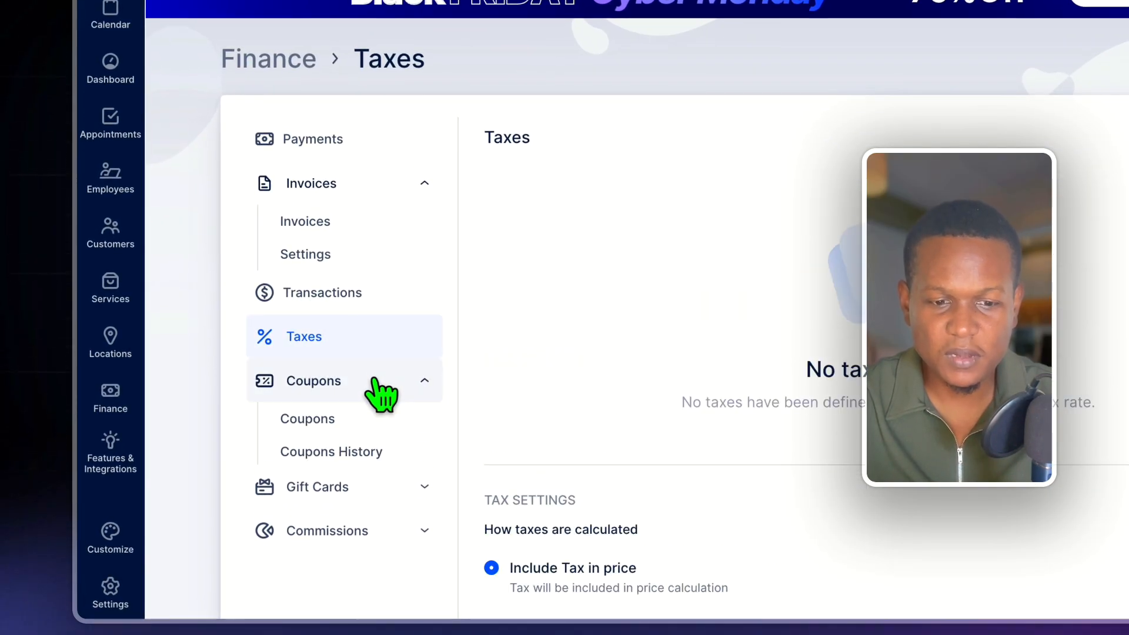
click(325, 421)
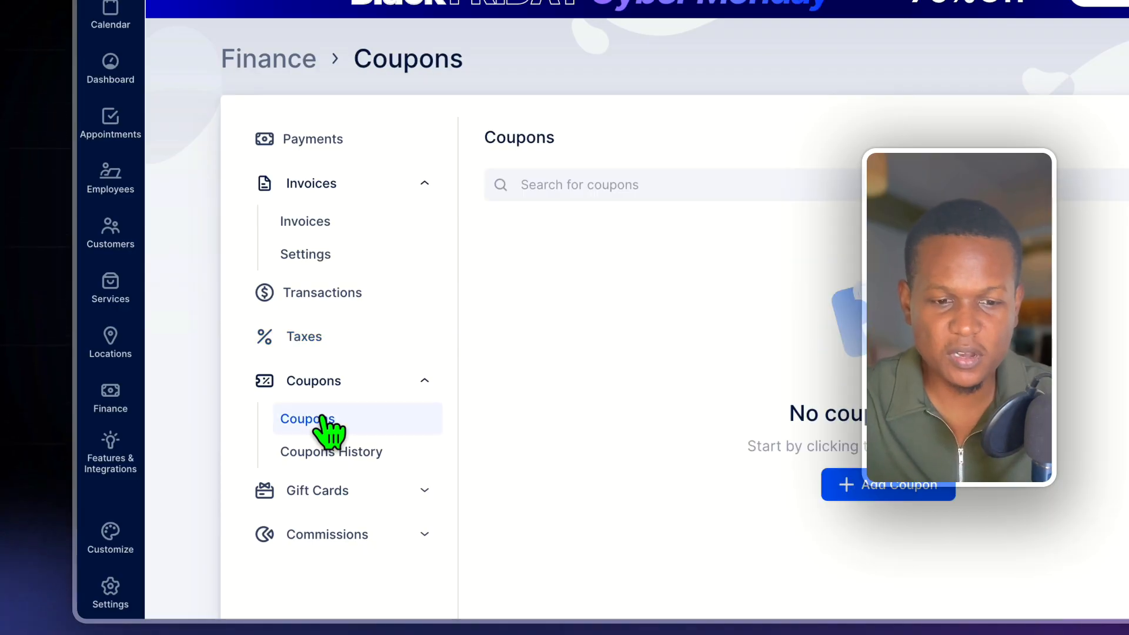
Look over the gift cards page and the employee commissions page in the finance area.
click(378, 492)
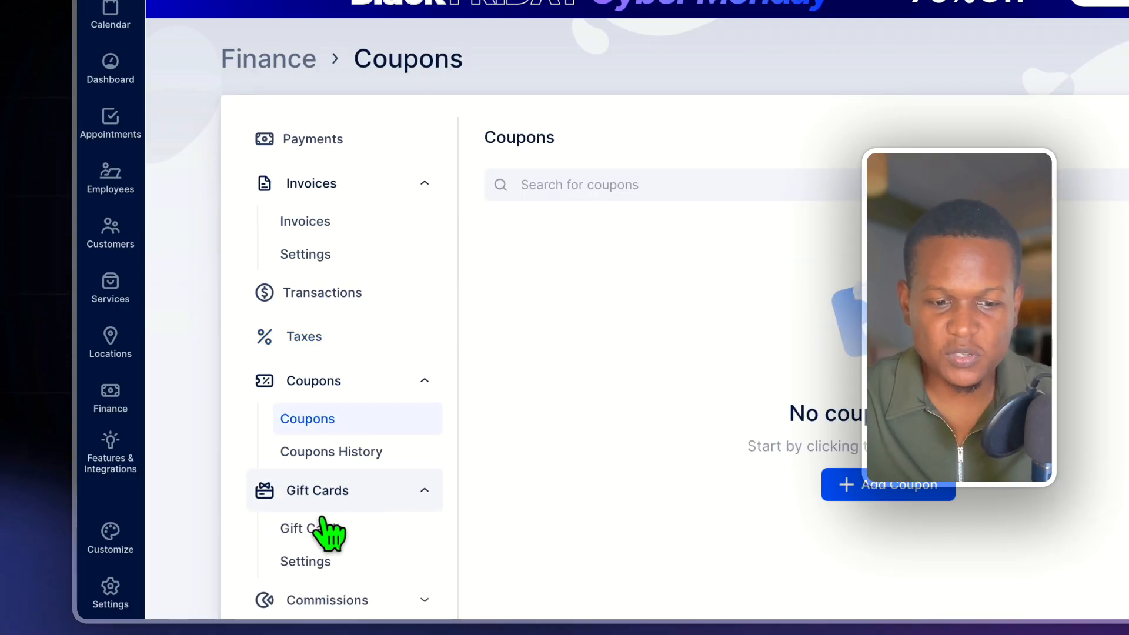
click(329, 525)
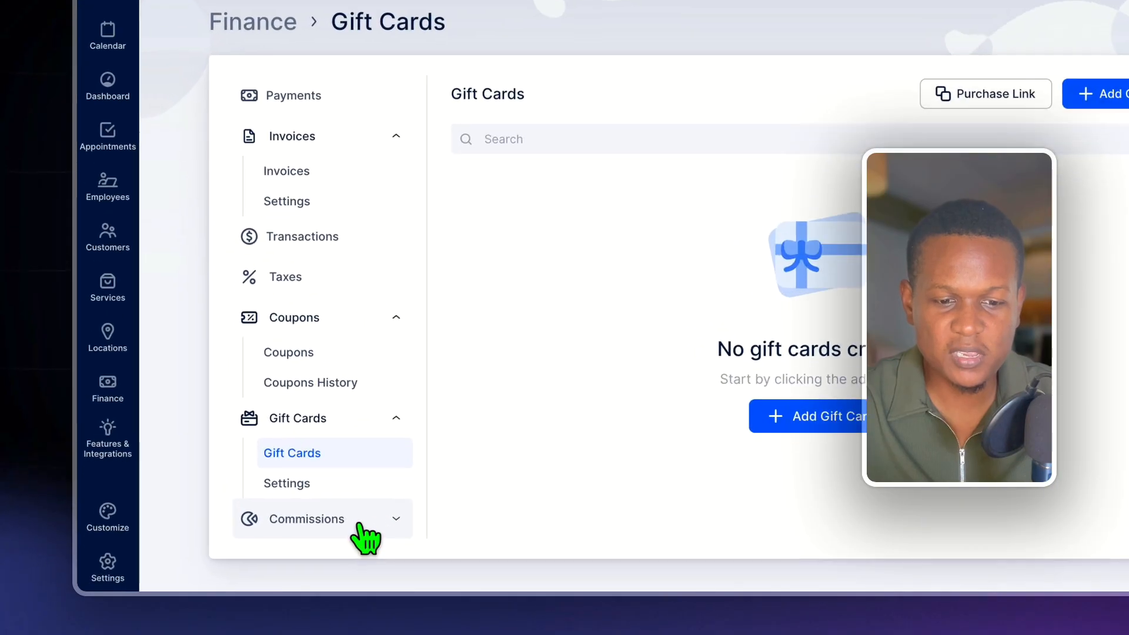
click(276, 538)
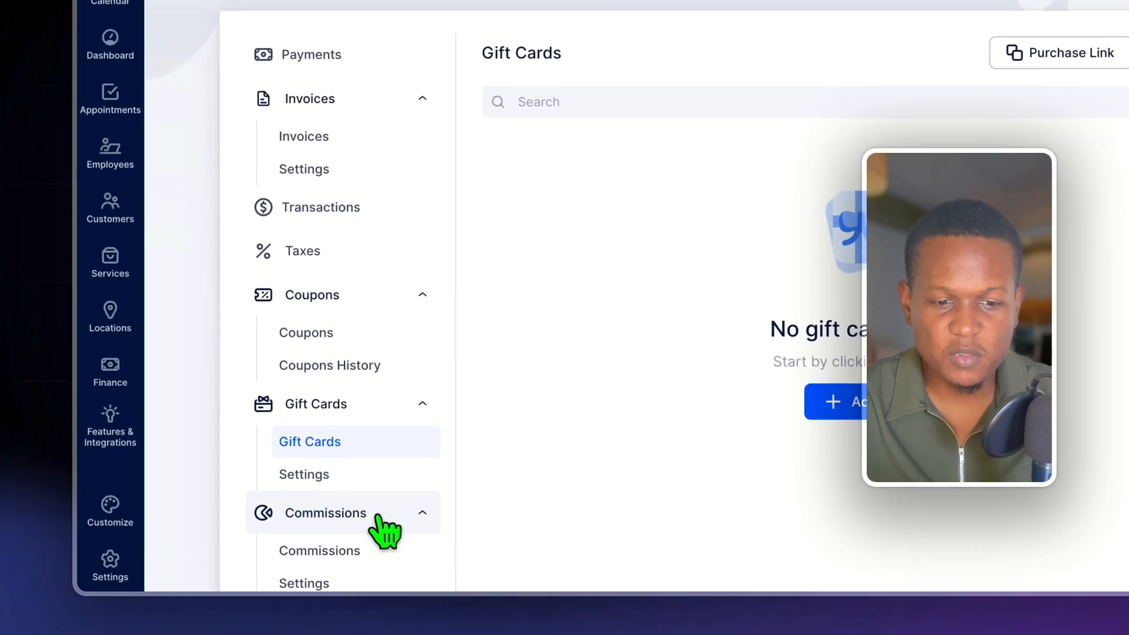
click(344, 550)
scroll(388, 526, down, 3)
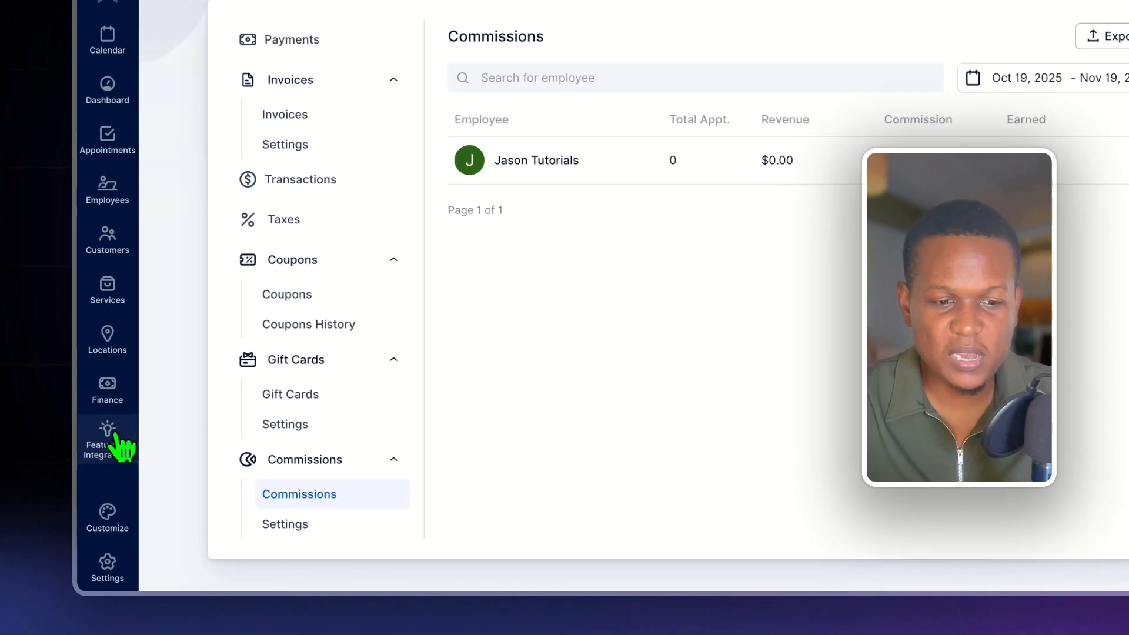
Look over the features and integrations catalogue, including the calendar, online meeting and payment integrations.
click(99, 477)
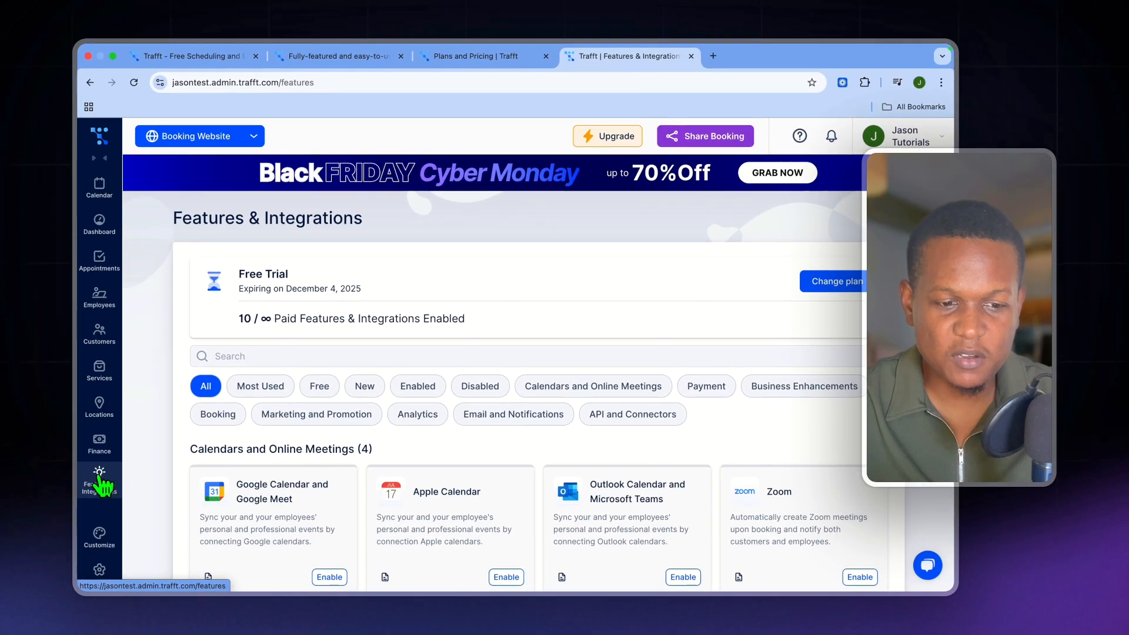
scroll(204, 501, down, 5)
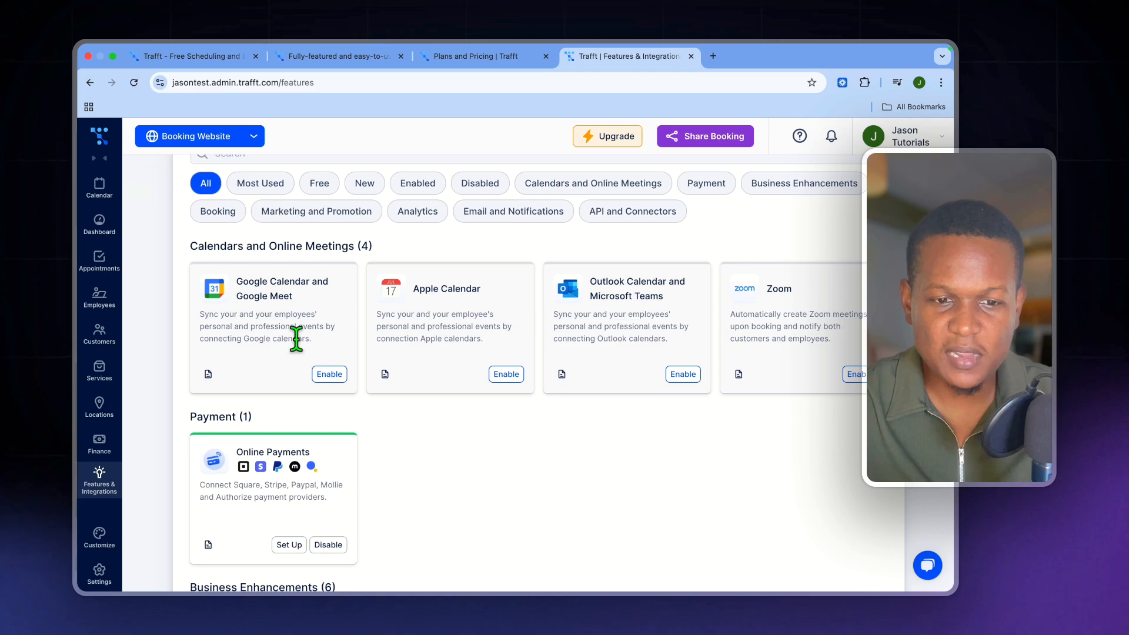
scroll(500, 328, up, 1)
scroll(504, 335, down, 2)
scroll(504, 335, up, 3)
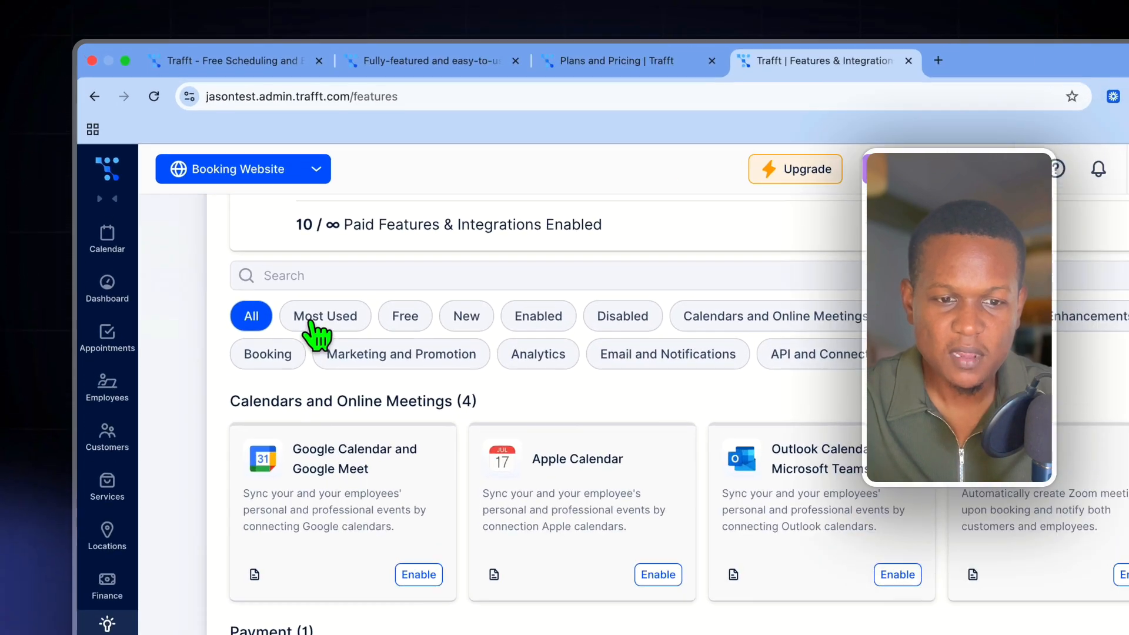
Filter the integrations by Most Used, Email and Notifications, and Analytics to examine what each category offers.
click(311, 320)
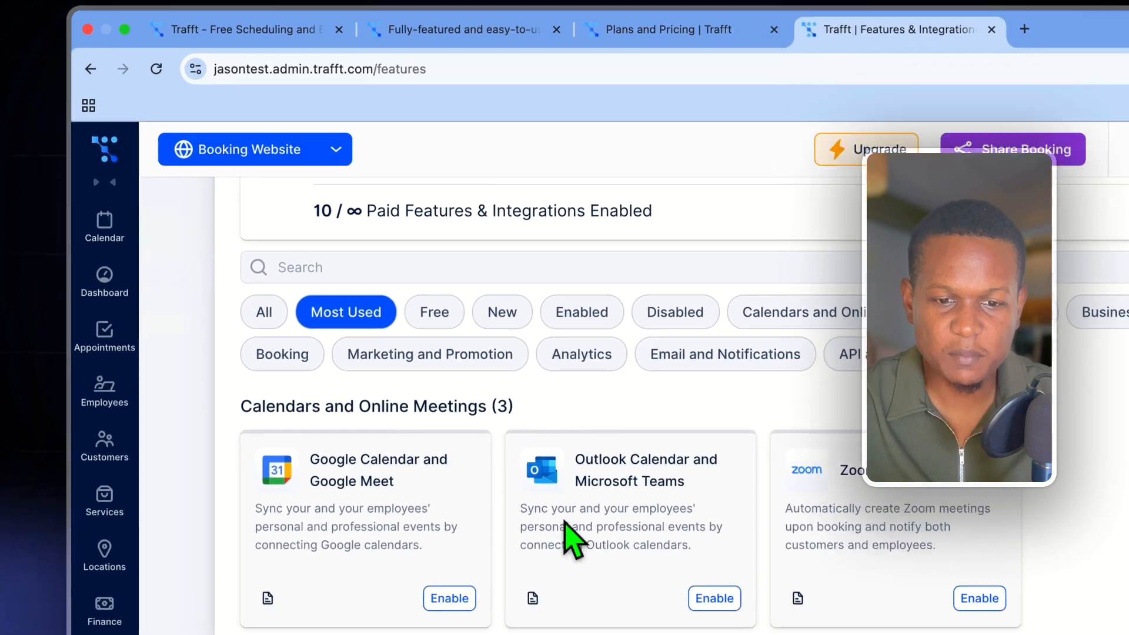
scroll(538, 405, down, 5)
scroll(537, 403, up, 6)
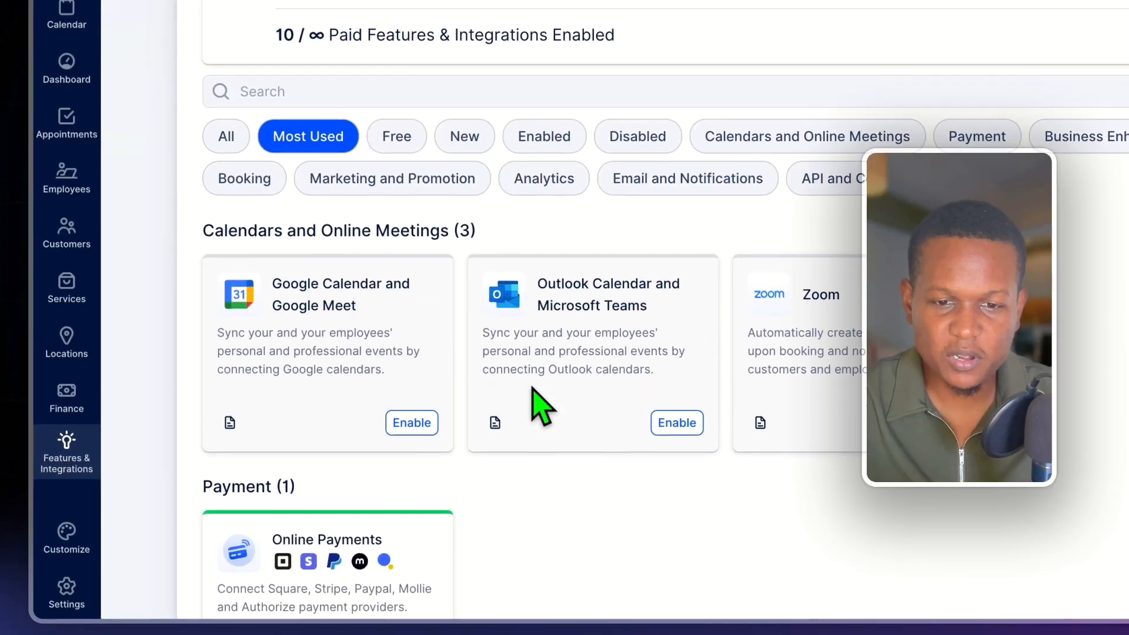
click(673, 210)
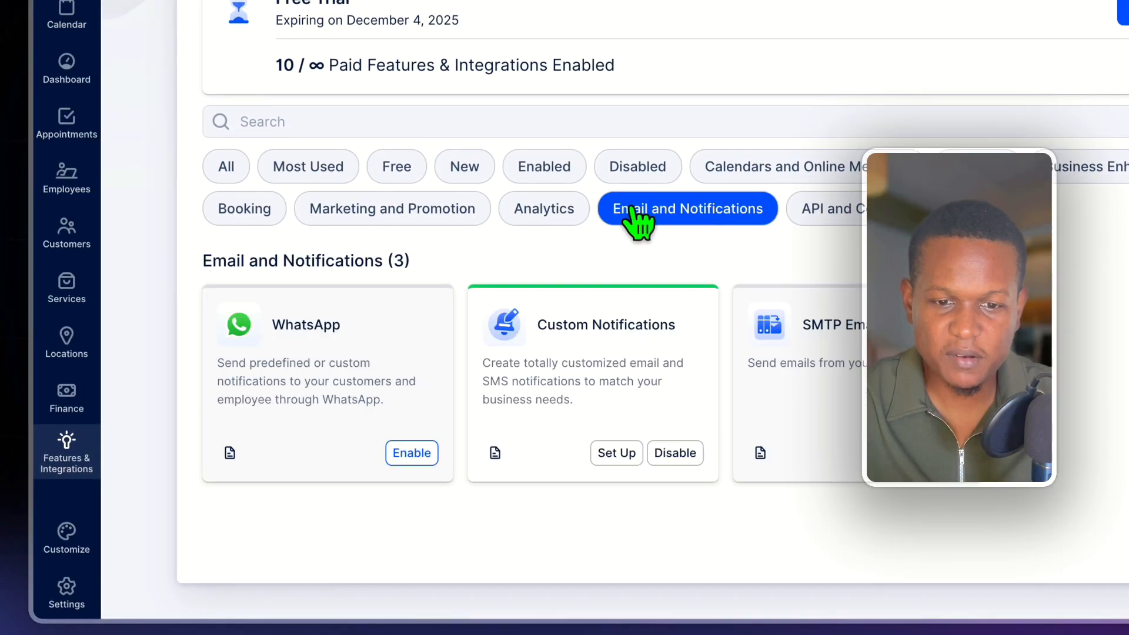
click(549, 209)
click(673, 210)
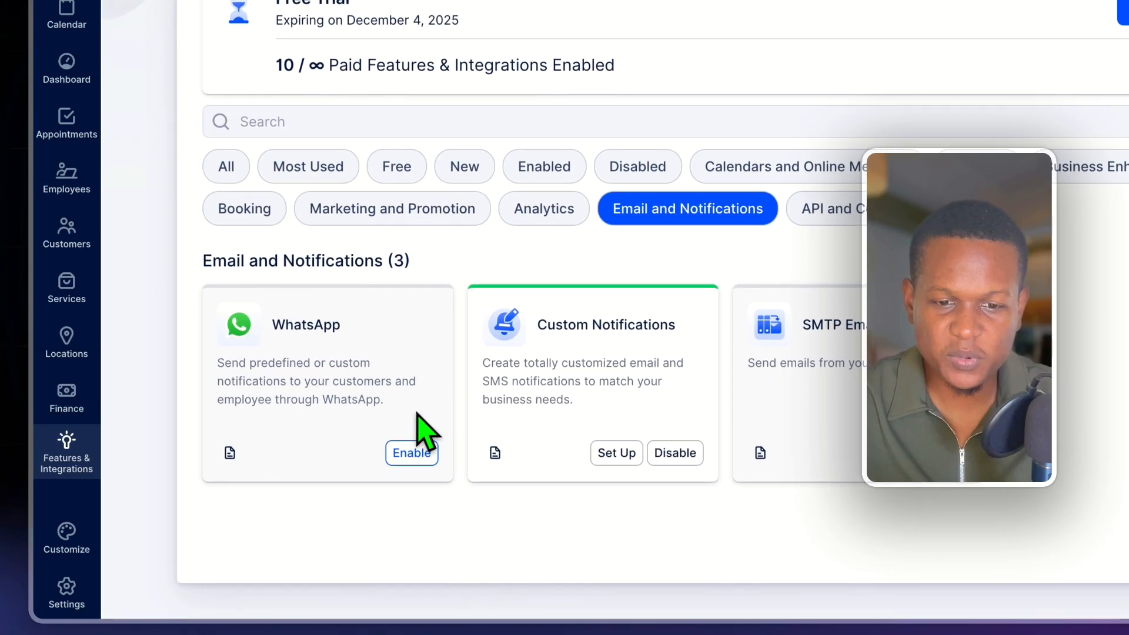
click(536, 213)
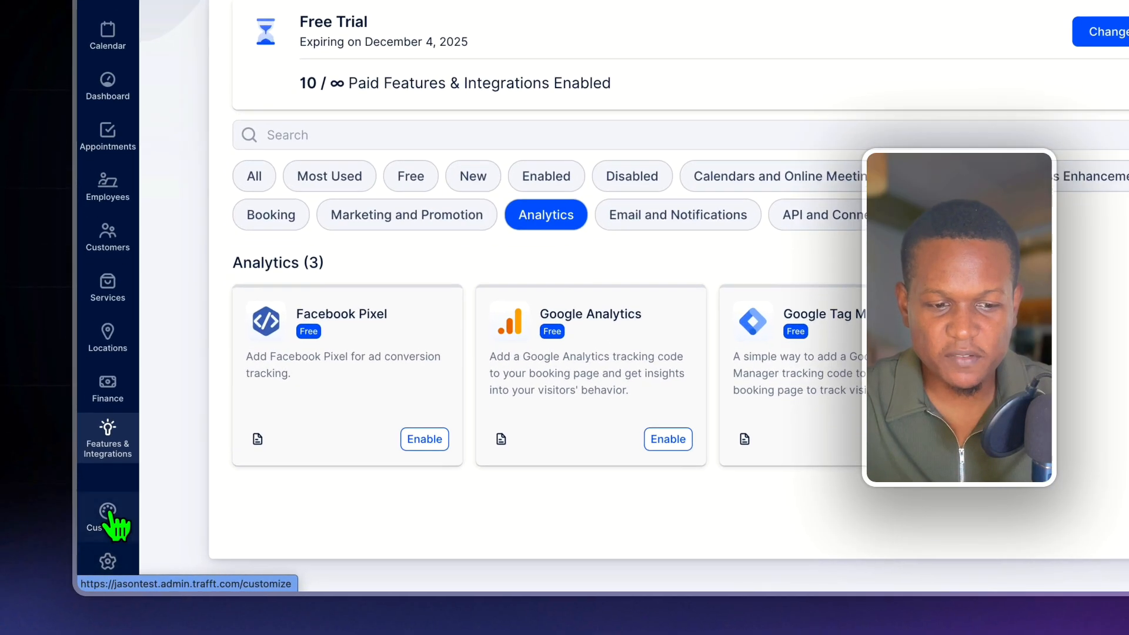
Review the booking website's general customization settings, covering who can book, page title and description, share preview image, logo and favicon.
click(102, 536)
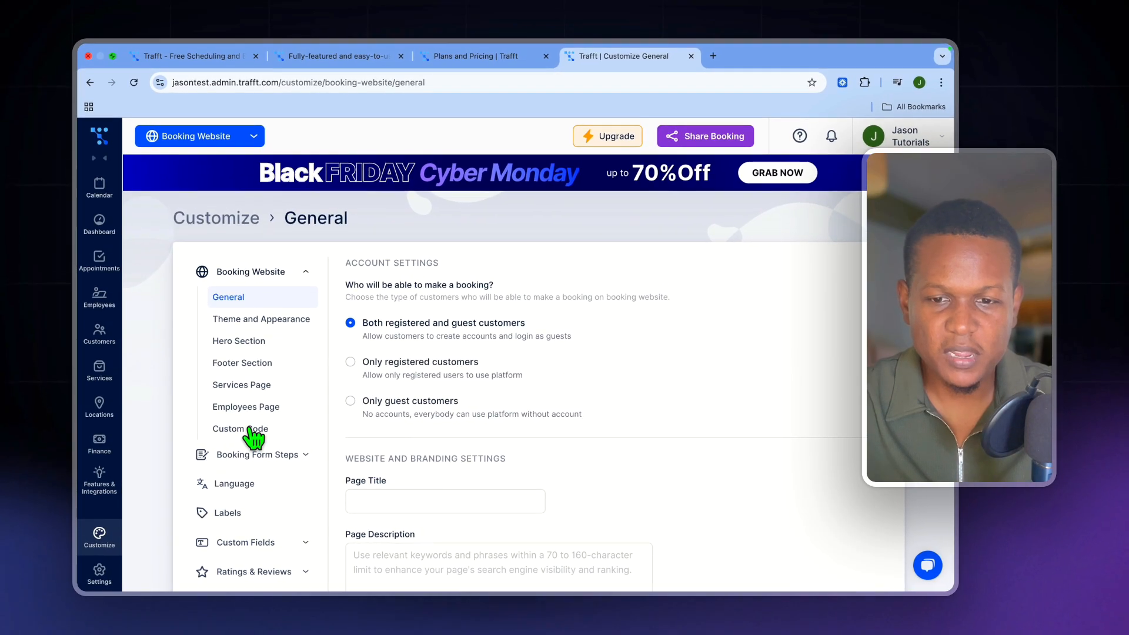
scroll(370, 405, down, 2)
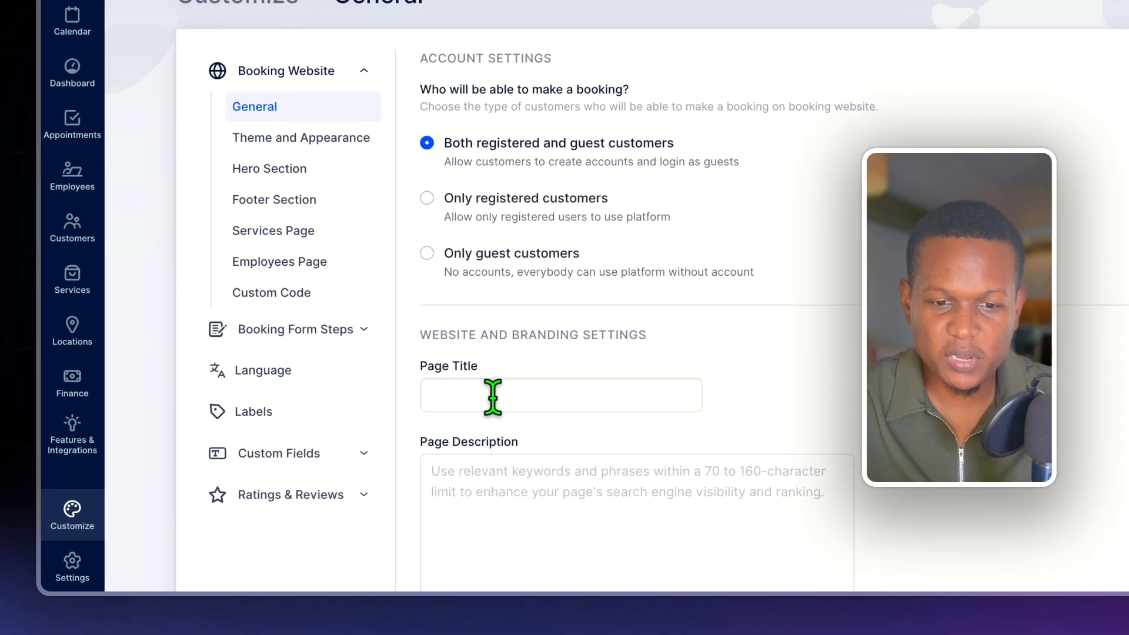
click(400, 452)
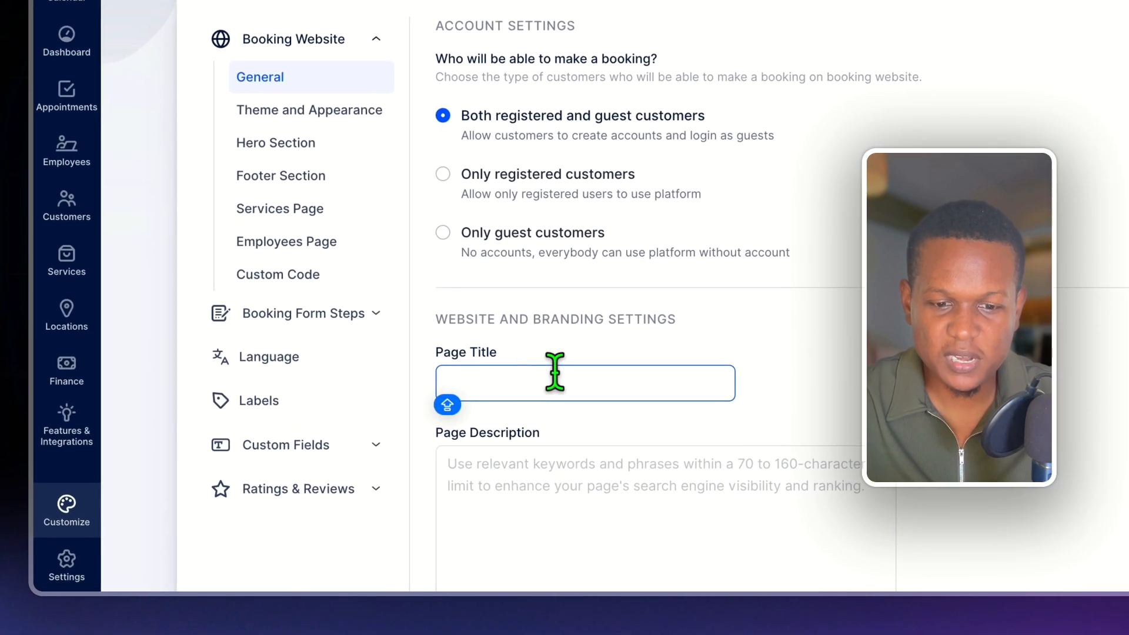
scroll(605, 445, down, 5)
click(574, 284)
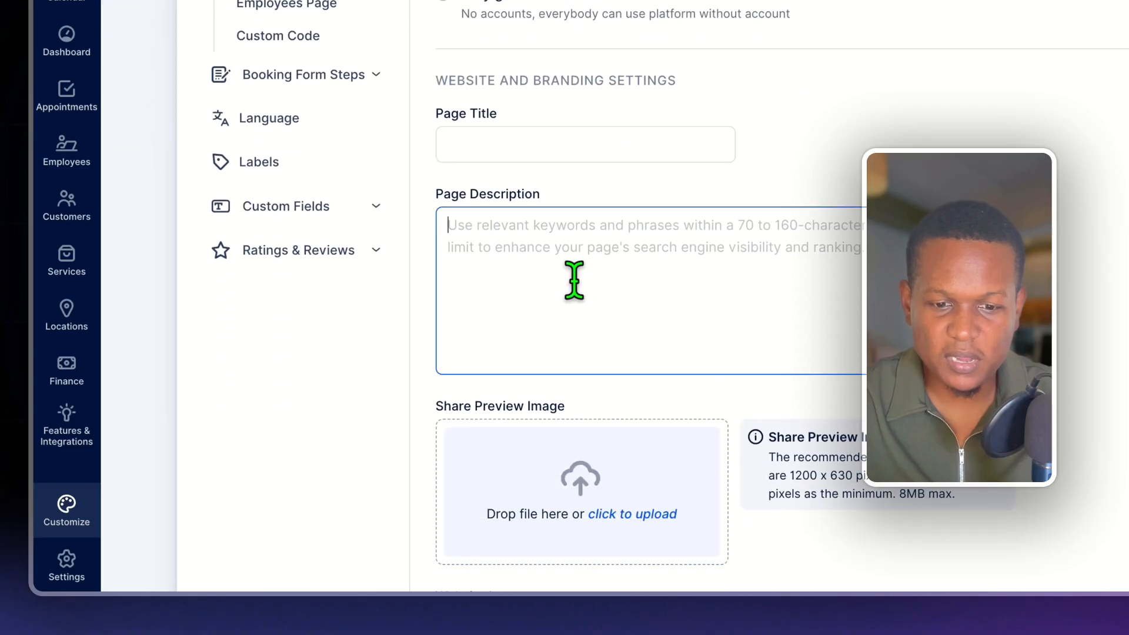
scroll(608, 311, down, 3)
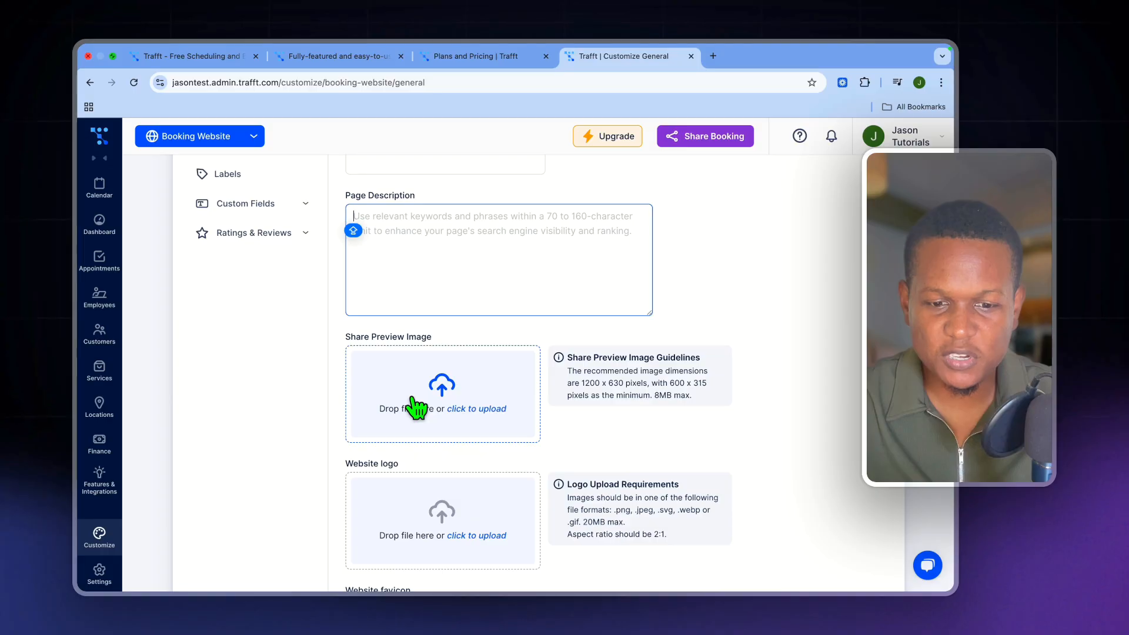
scroll(424, 400, down, 2)
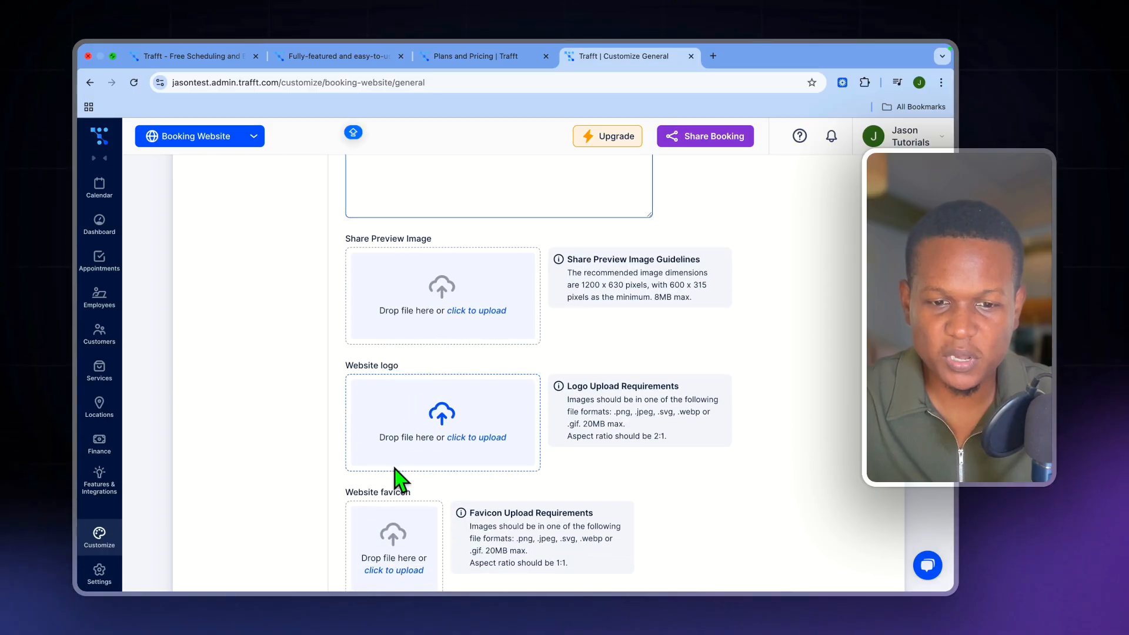
scroll(407, 428, down, 2)
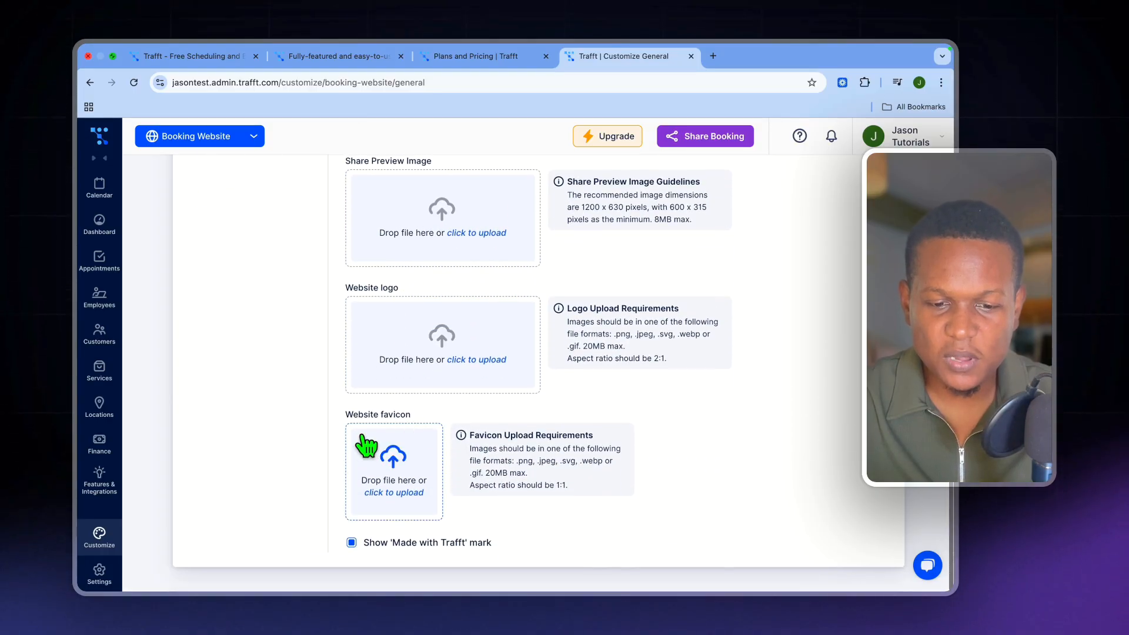
scroll(390, 448, up, 3)
scroll(390, 483, up, 7)
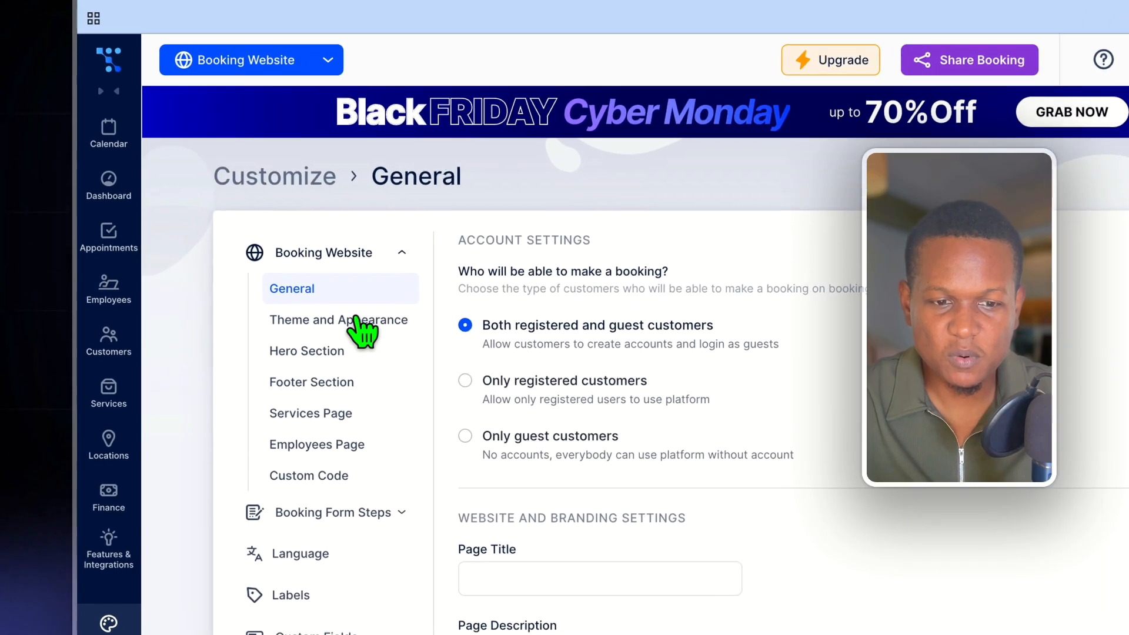
Review the booking website's theme and appearance settings, including themes, colors, font, interface appearance and background image.
click(259, 319)
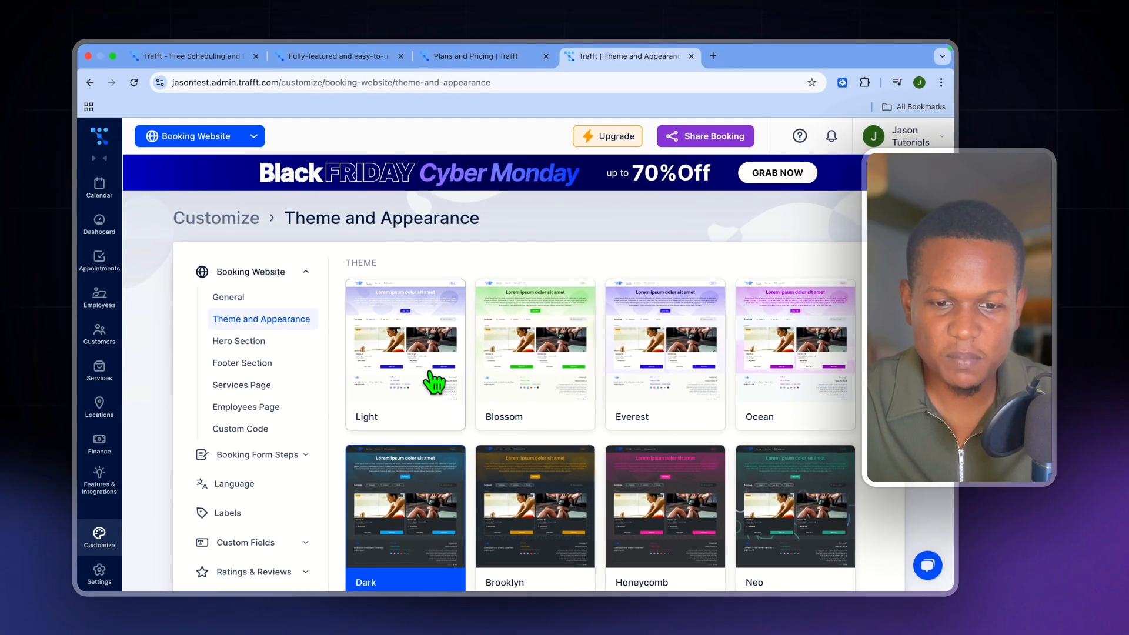
scroll(432, 381, down, 3)
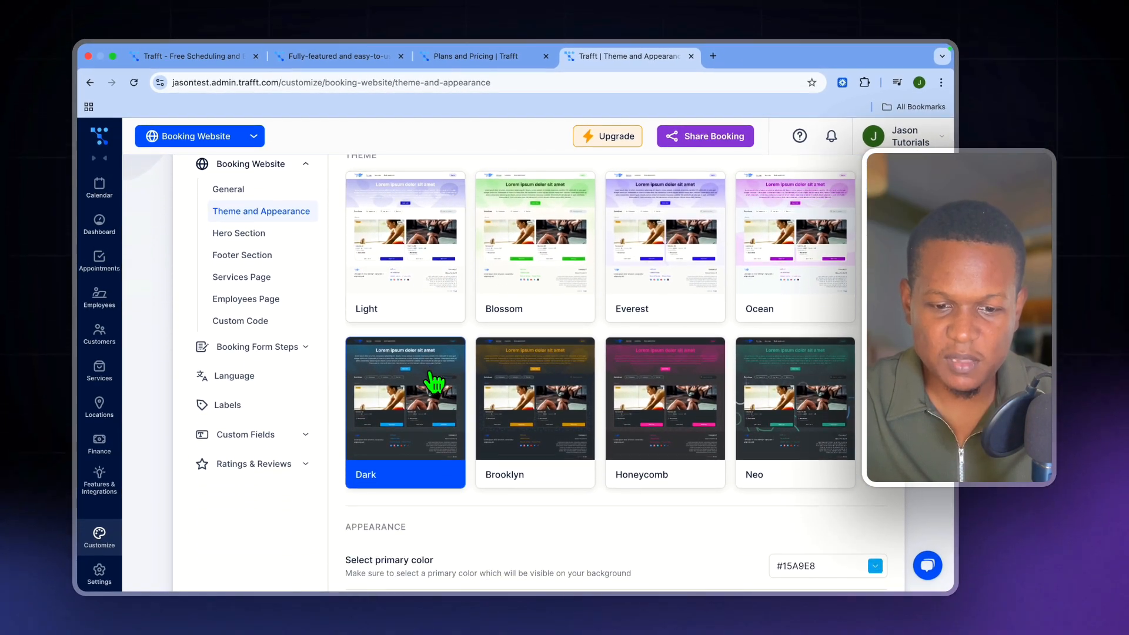
scroll(432, 383, down, 3)
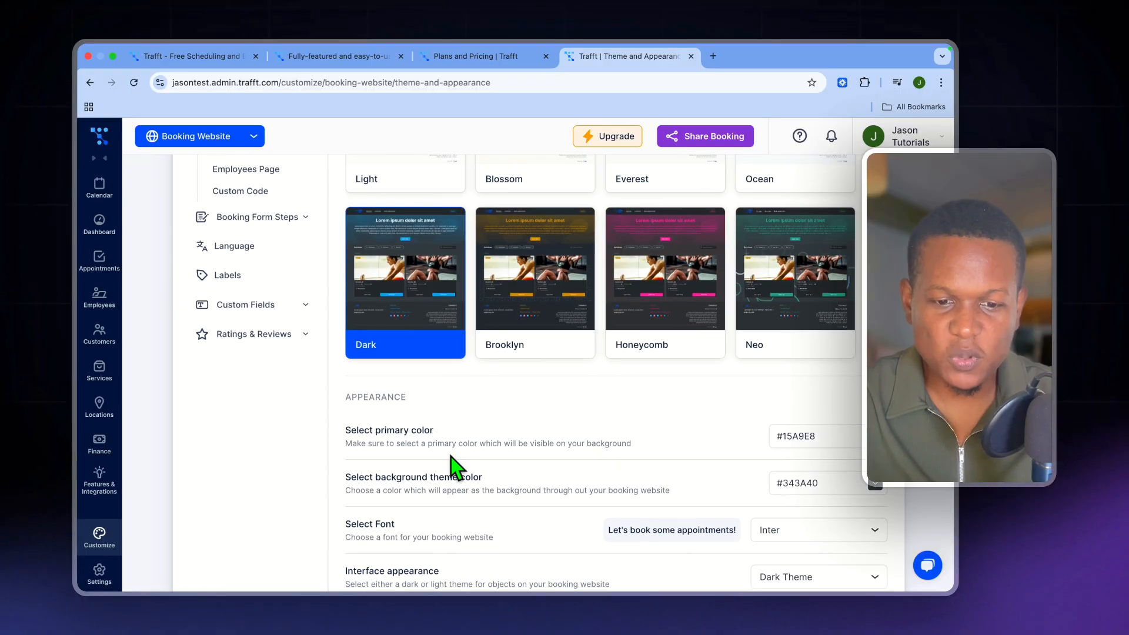
scroll(435, 479, down, 2)
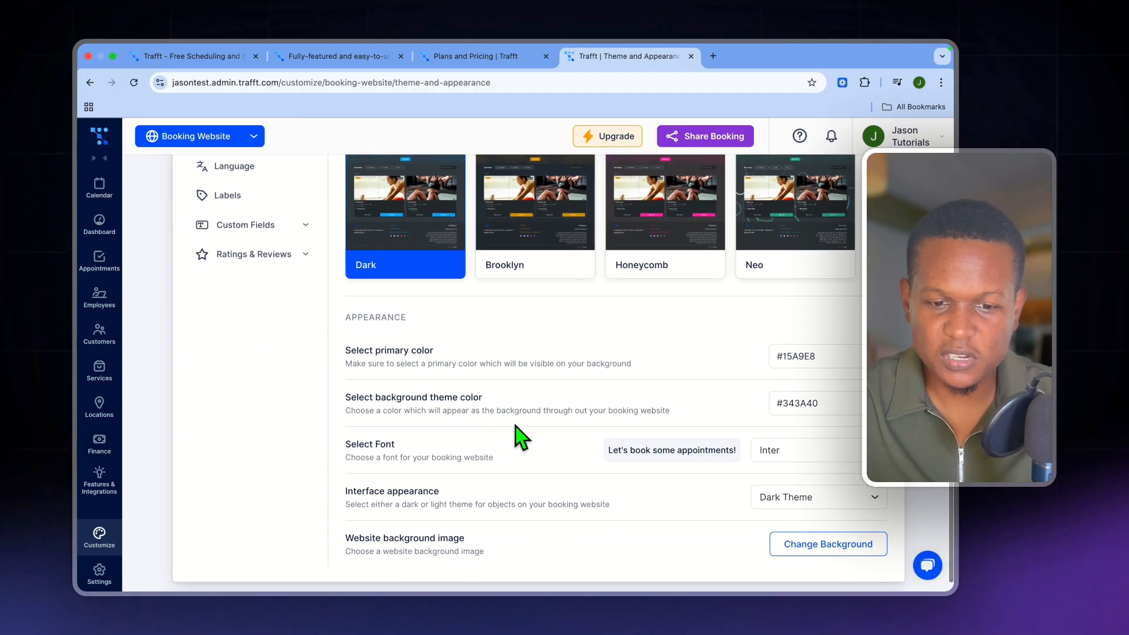
scroll(464, 454, up, 5)
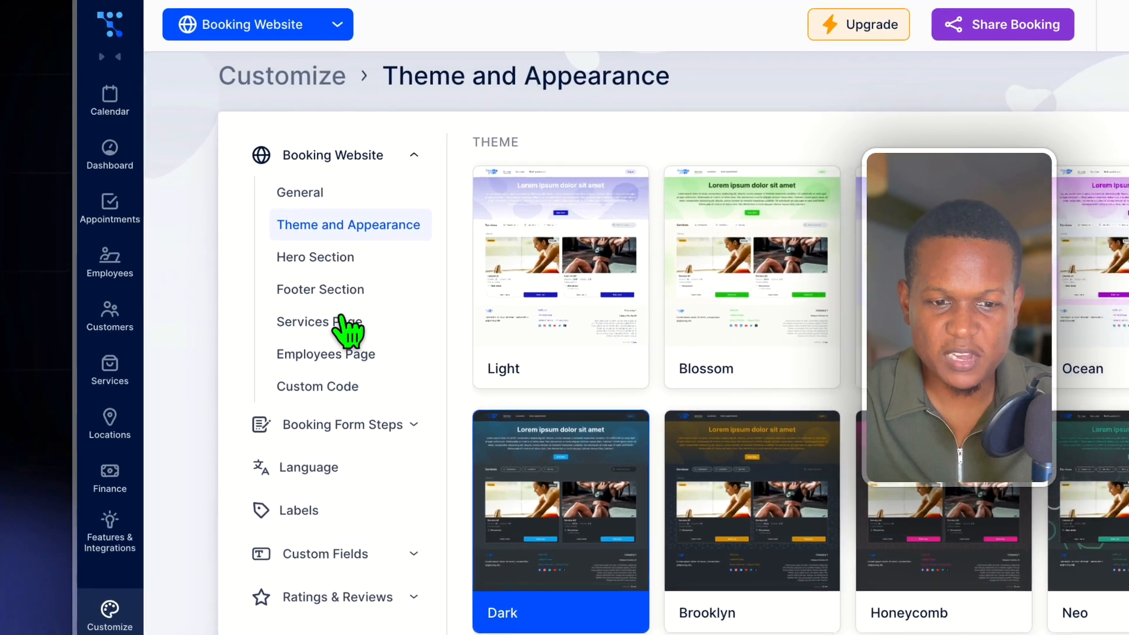
Look over the Services Page and Employees Page layout settings of the booking website.
click(253, 336)
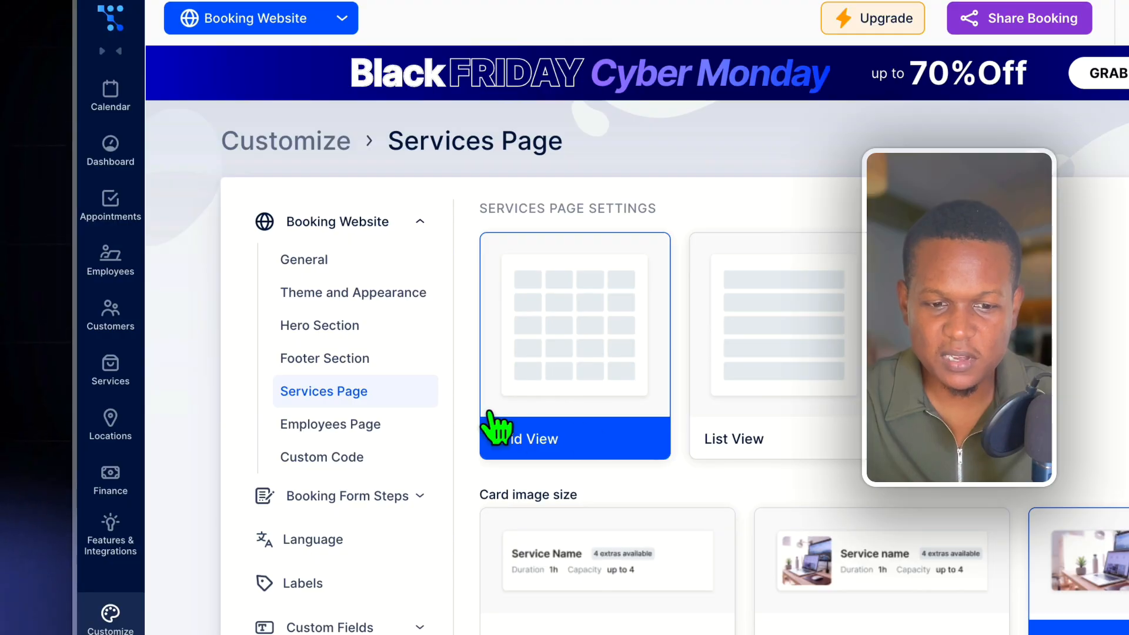
click(374, 423)
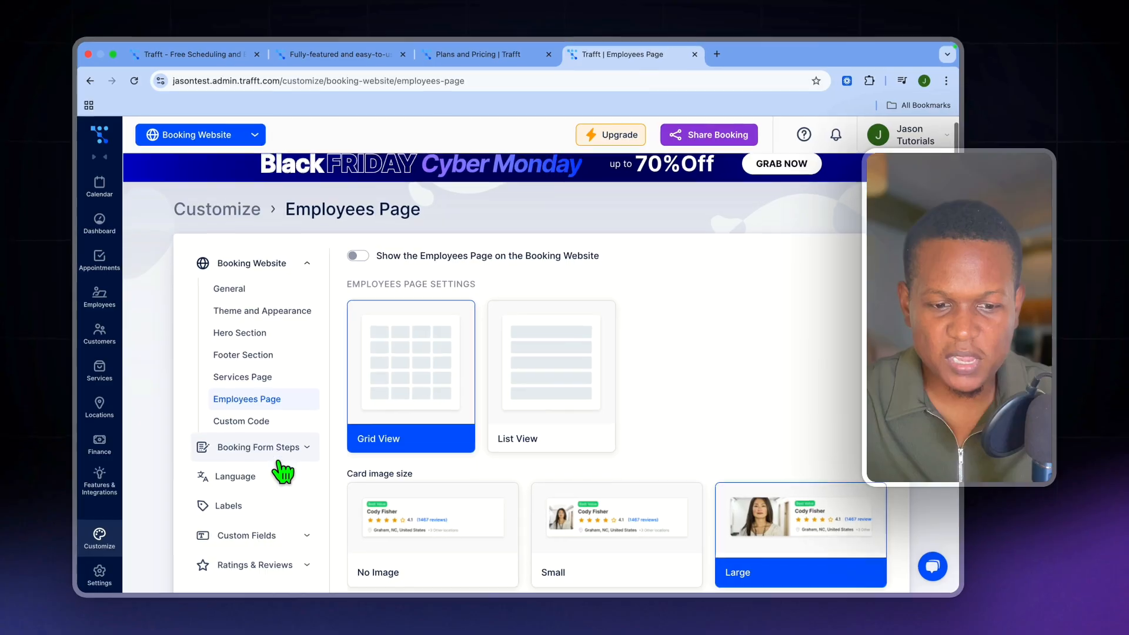
scroll(282, 471, down, 3)
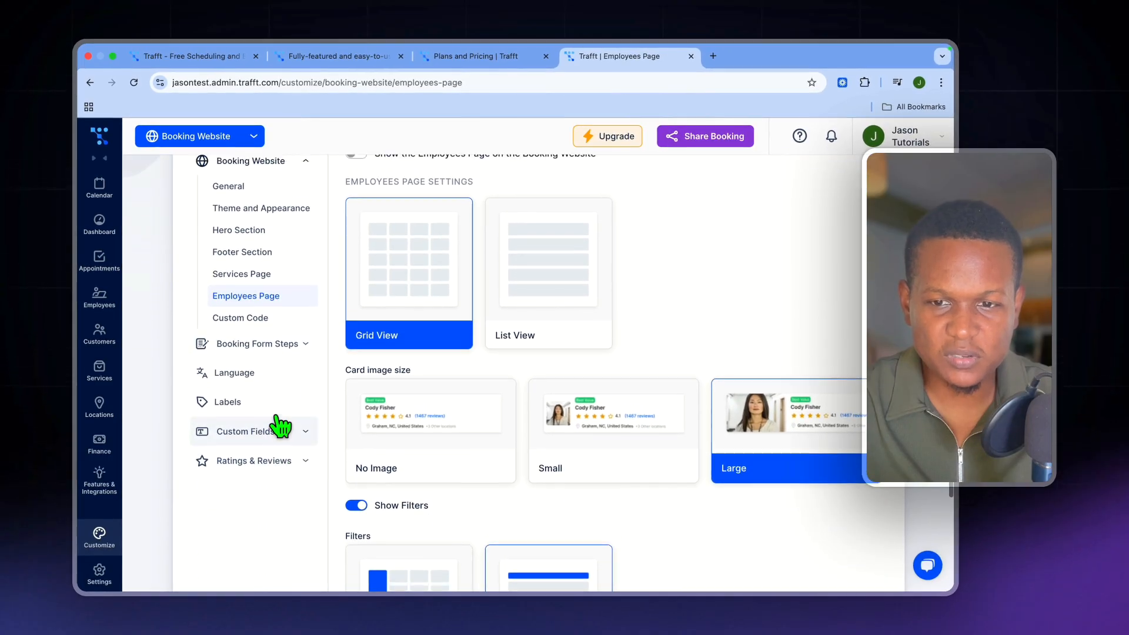
scroll(282, 425, up, 3)
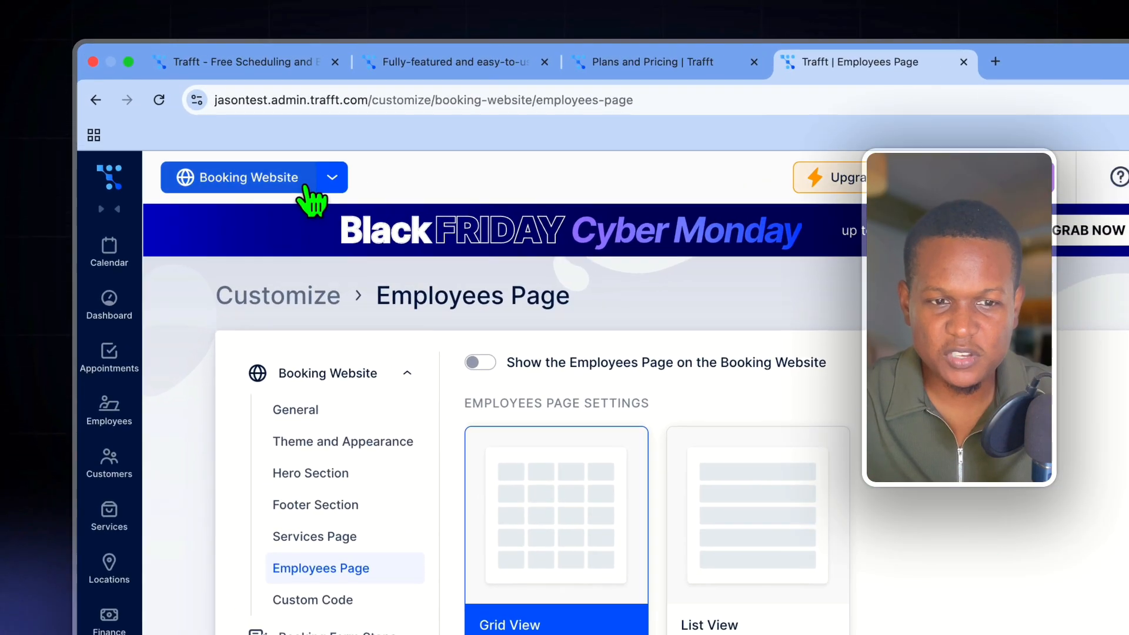
Preview the live booking website and walk through a HAIRCUT booking for November 20, 2025, choosing the 10:30 am slot.
click(235, 137)
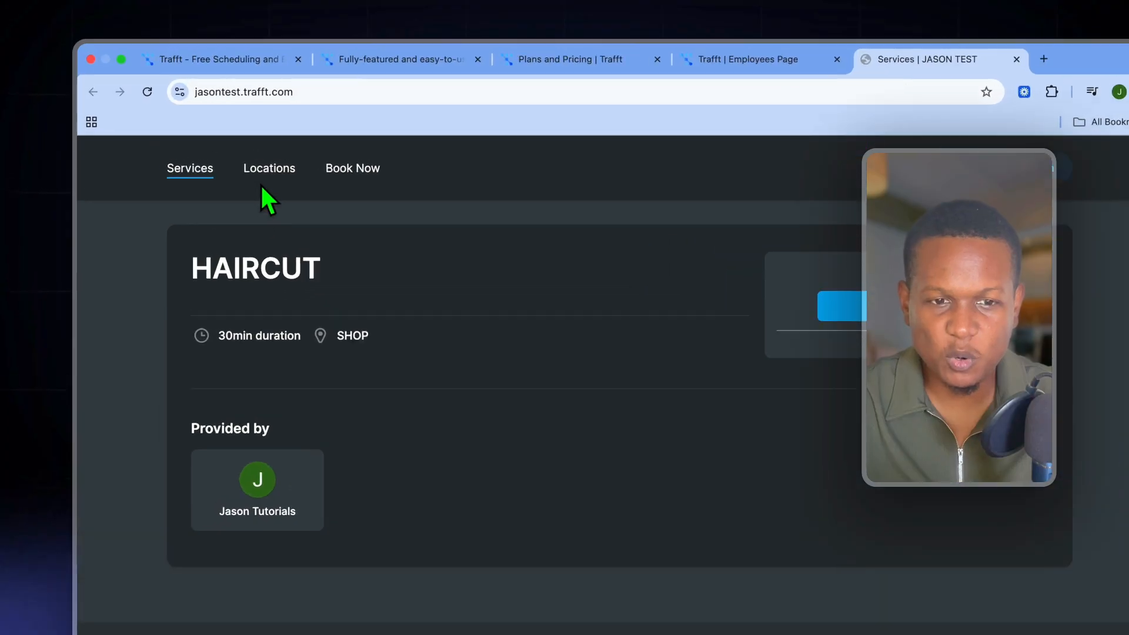
click(227, 144)
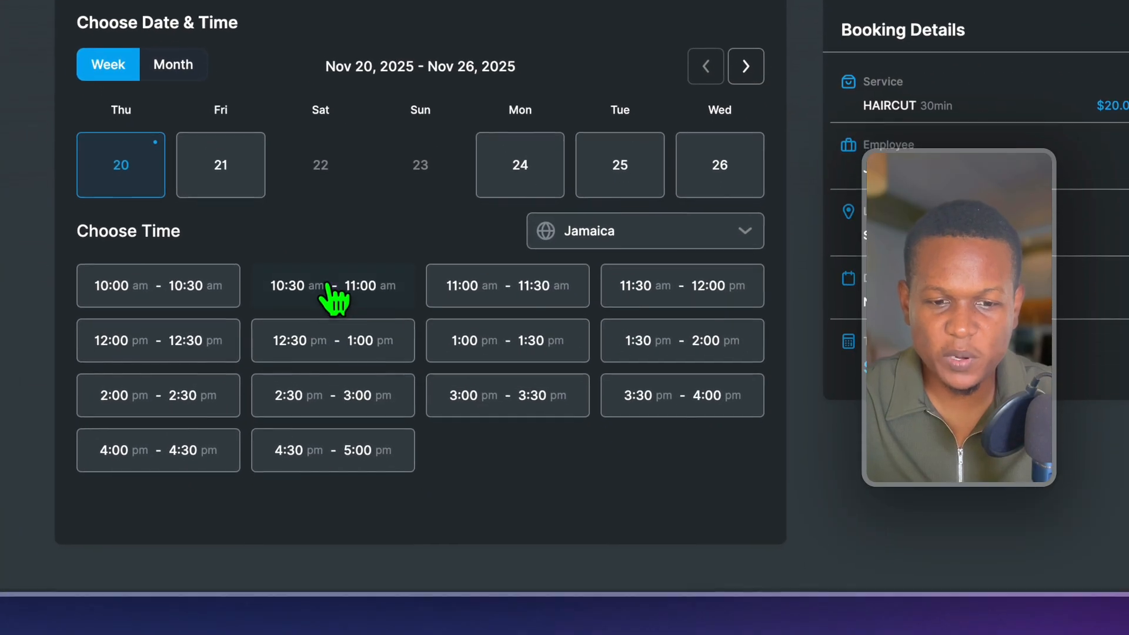
click(334, 285)
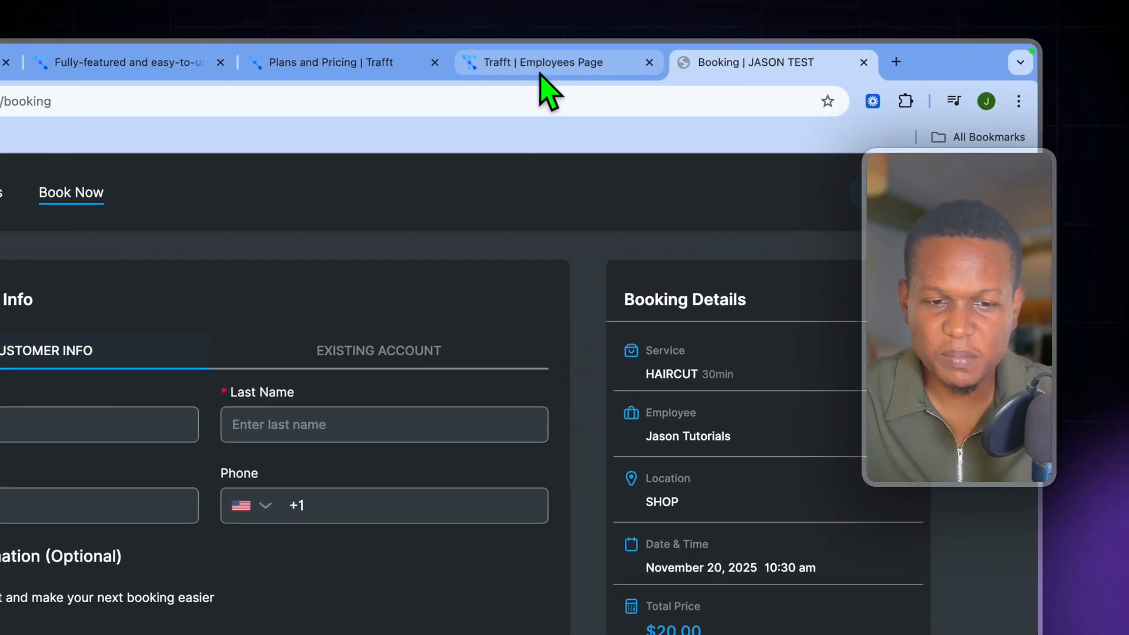
Return to the admin customization area and review the general booking form settings, including step order and default date and time view.
click(617, 59)
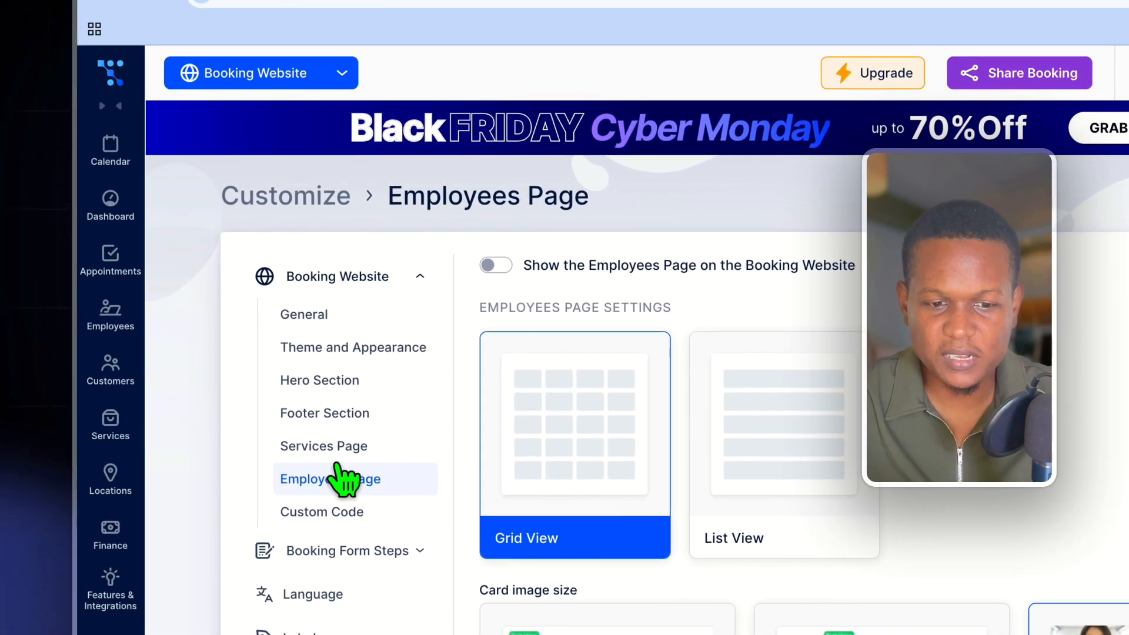
scroll(344, 464, down, 3)
click(363, 411)
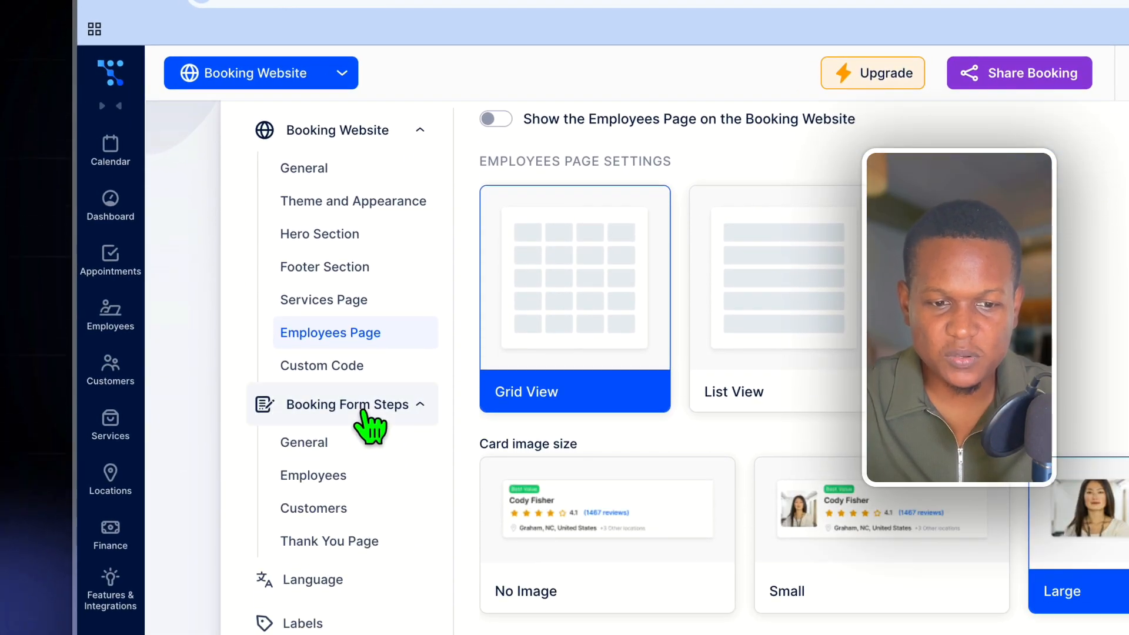
click(304, 445)
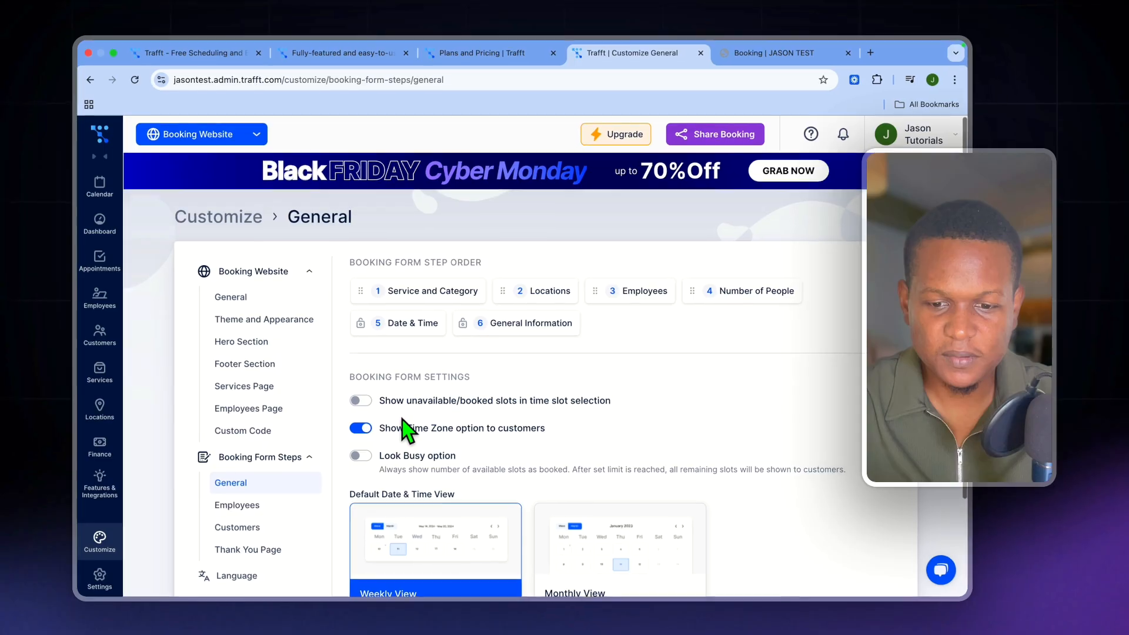
scroll(470, 500, down, 2)
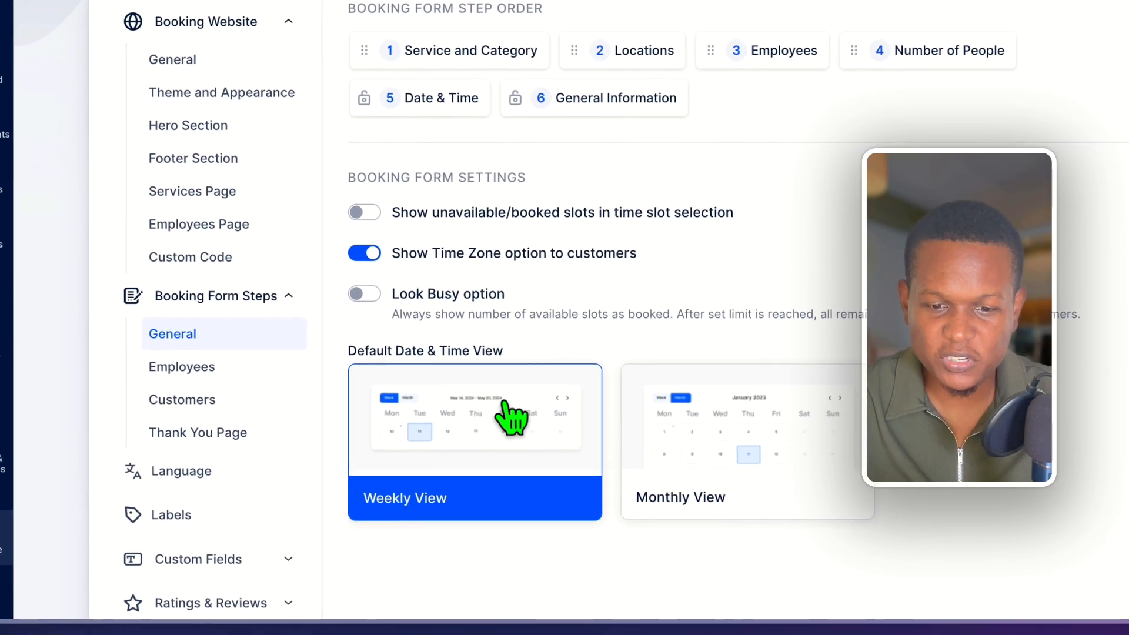
Try Monthly View as the default date and time view, and move to the booking form's employee settings without saving.
click(705, 443)
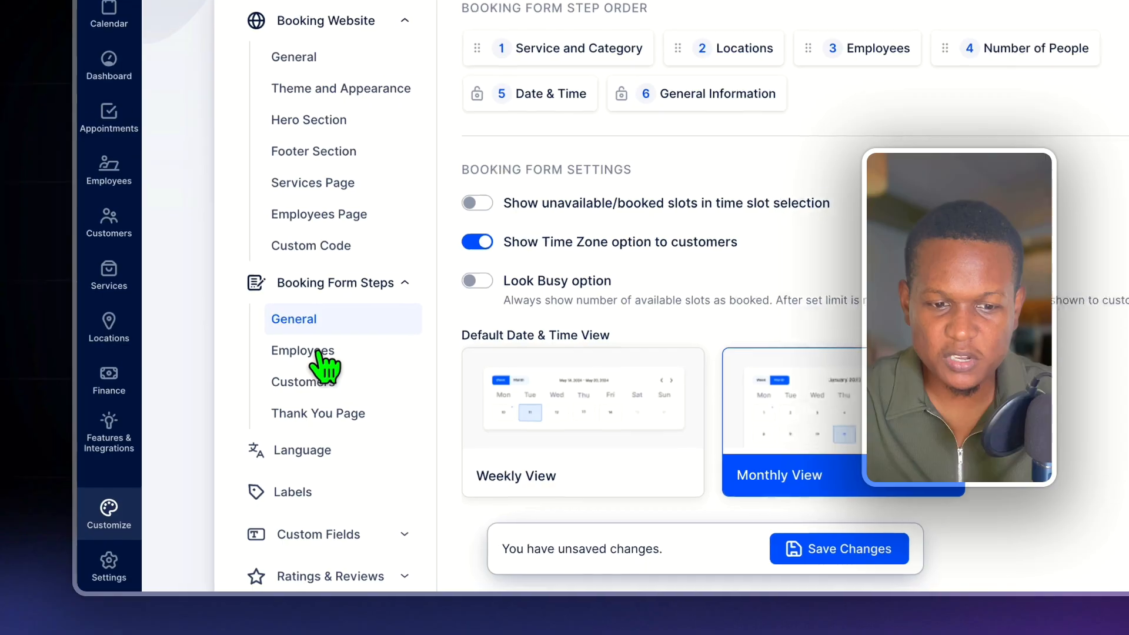
click(282, 428)
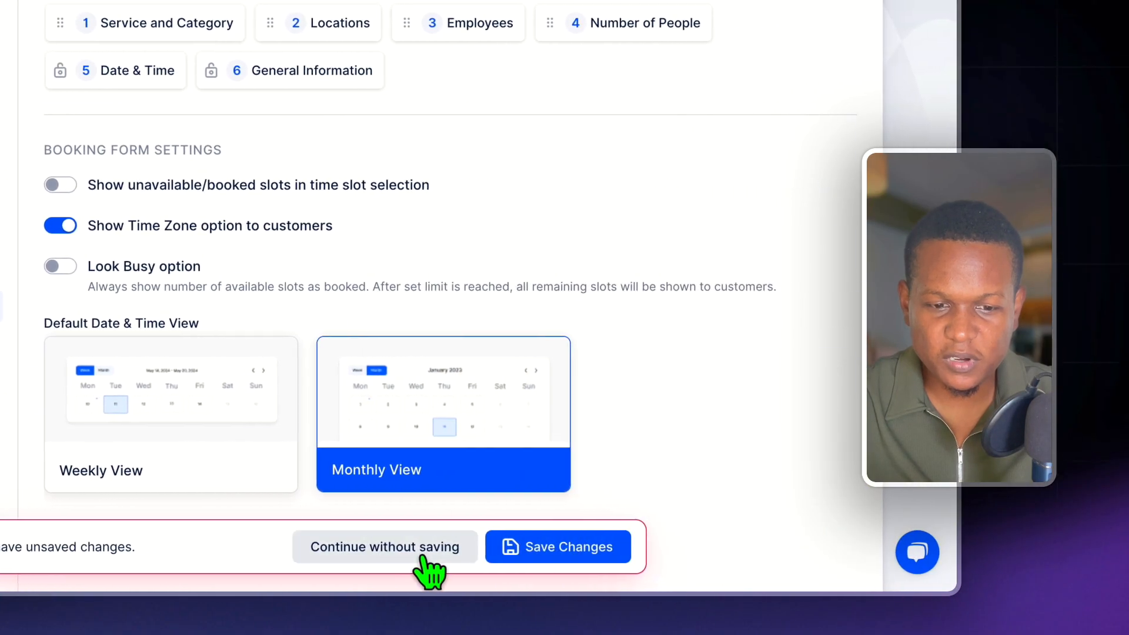
click(423, 556)
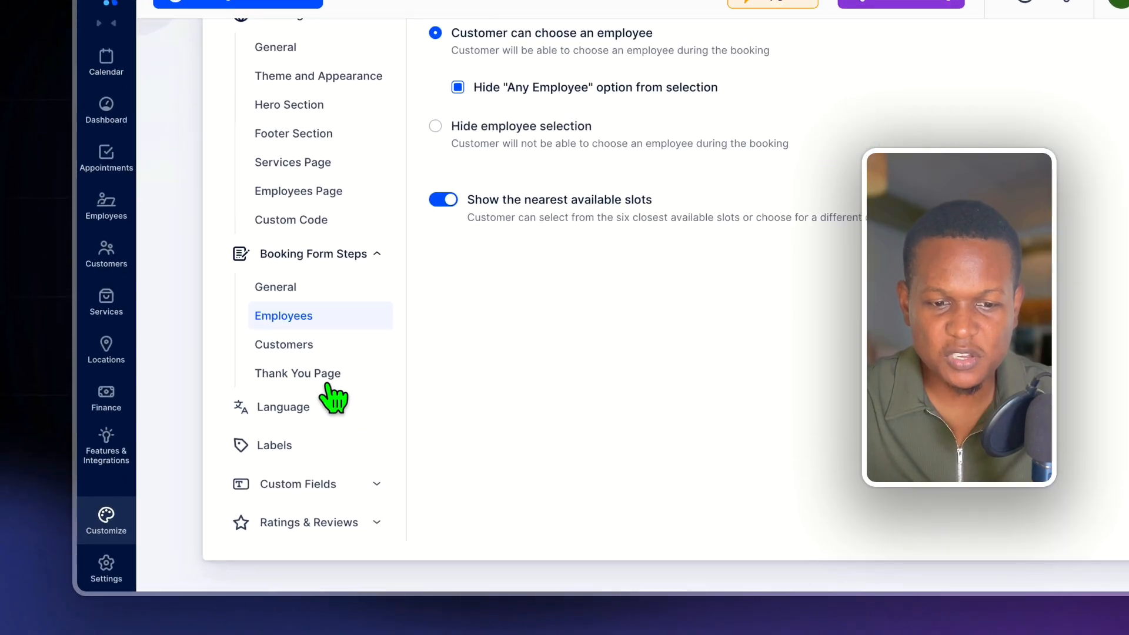
Look over the booking form's Thank You Page settings and check the available ways to share the booking with customers.
click(277, 473)
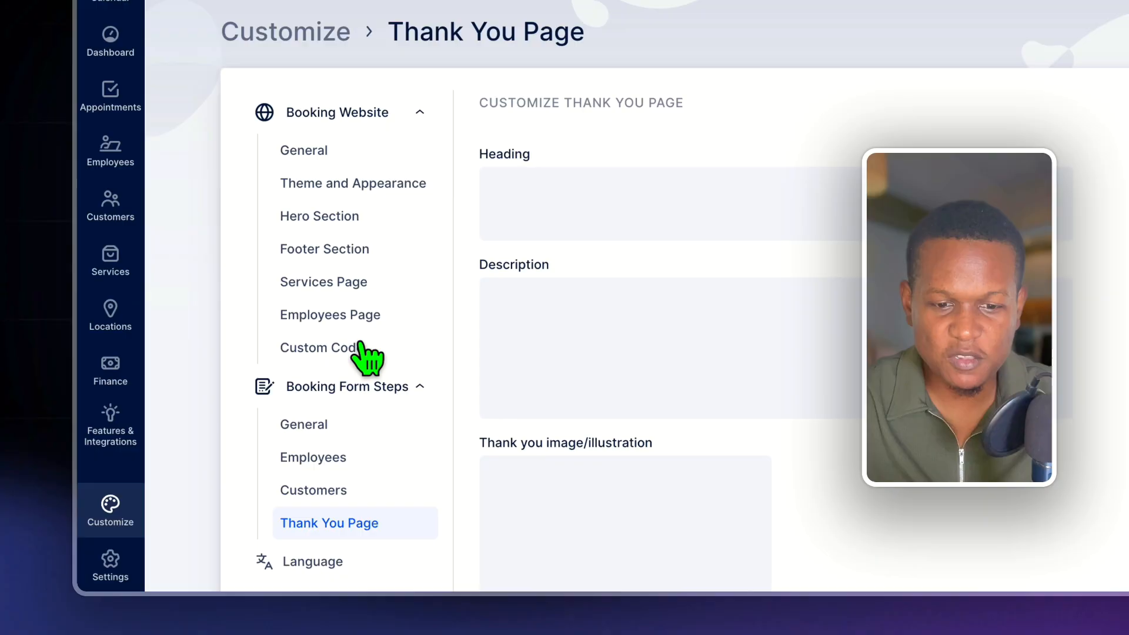
scroll(352, 347, down, 3)
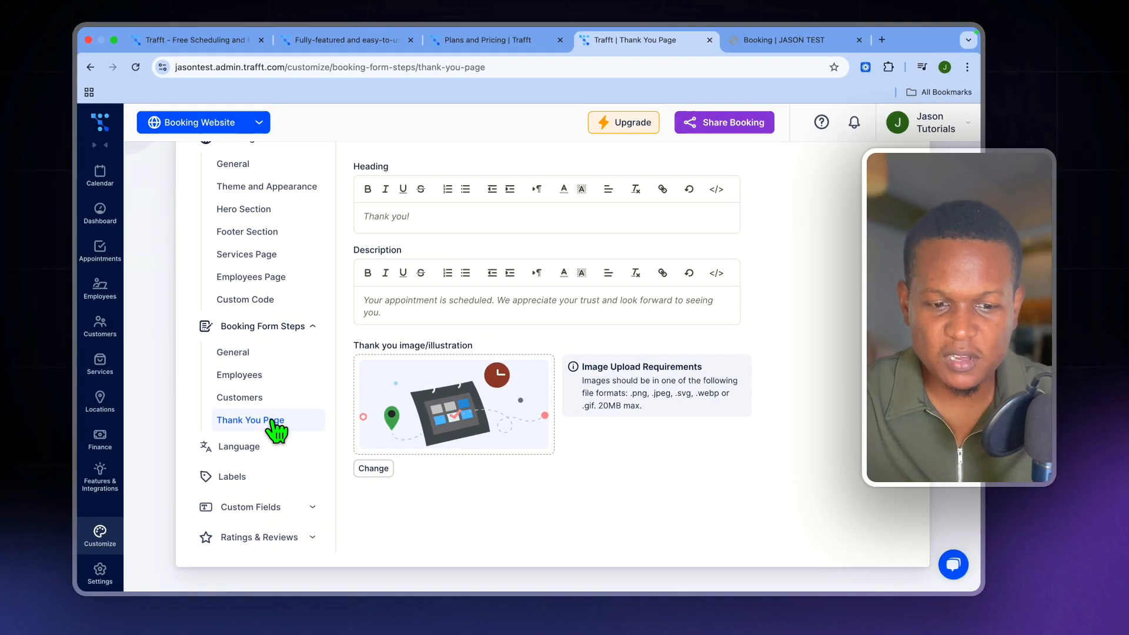
scroll(271, 424, up, 5)
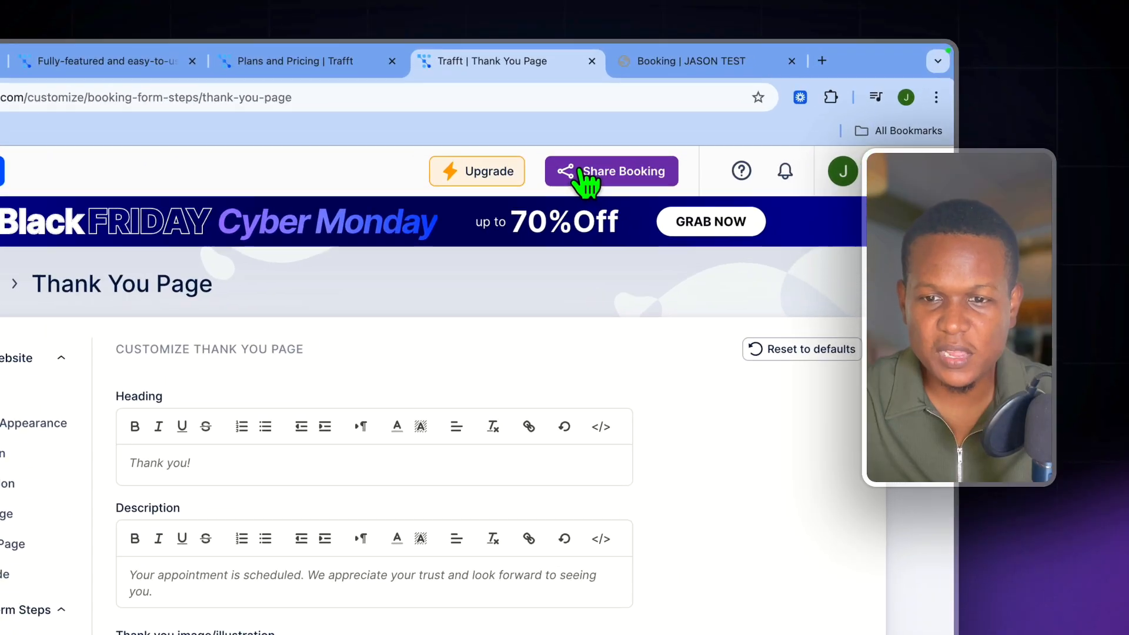
click(682, 137)
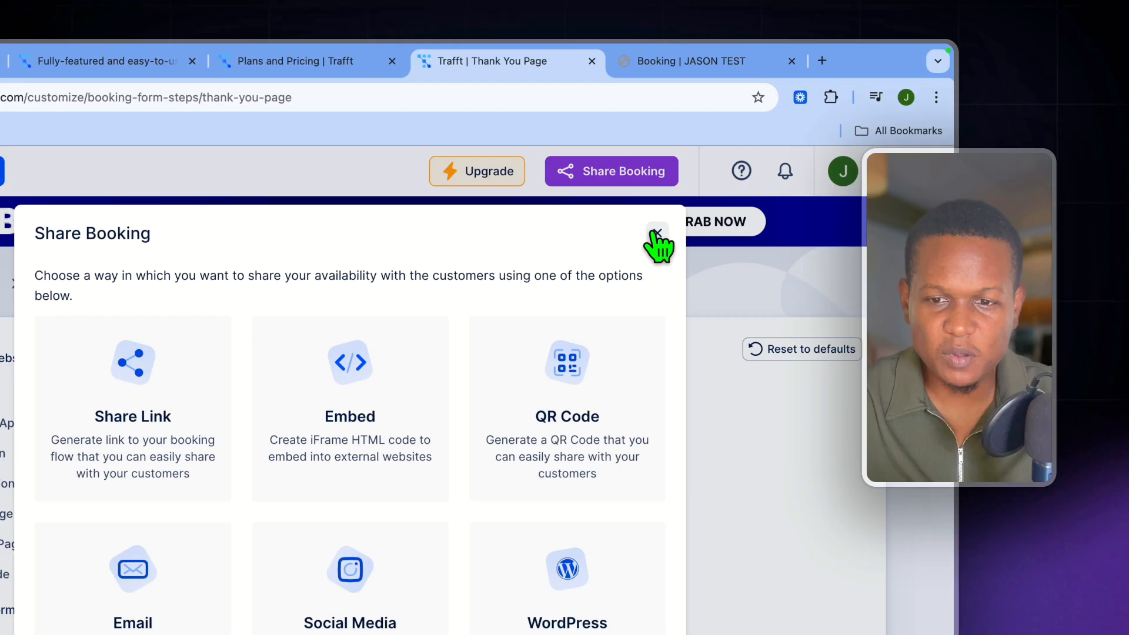
click(662, 230)
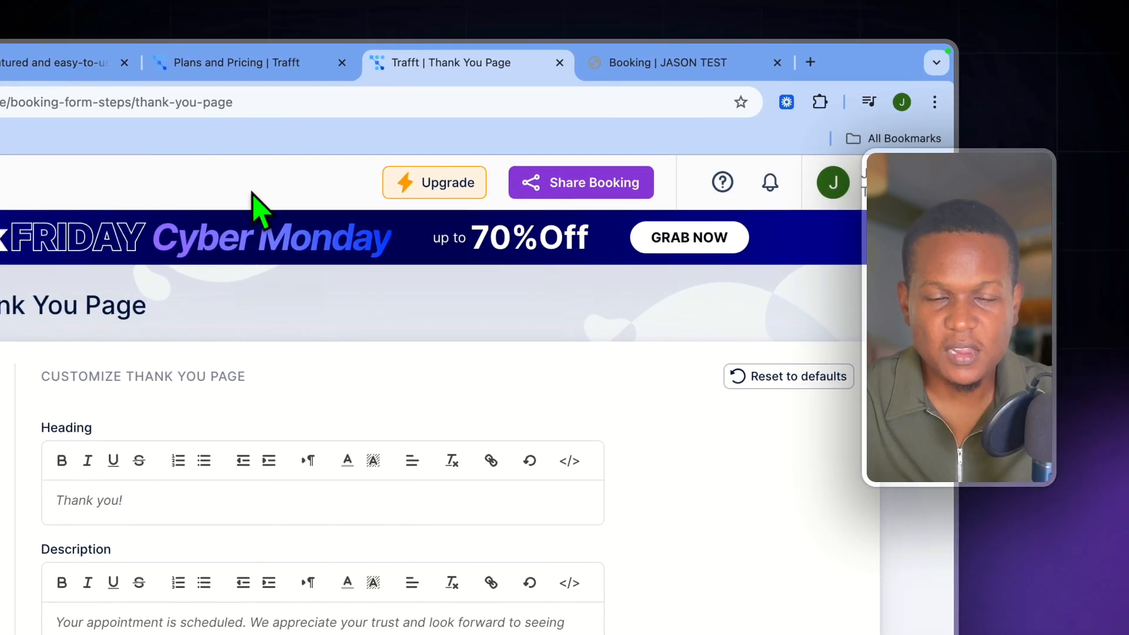
Return to the Trafft Plans and Pricing page and show the plan prices for monthly billing.
click(218, 66)
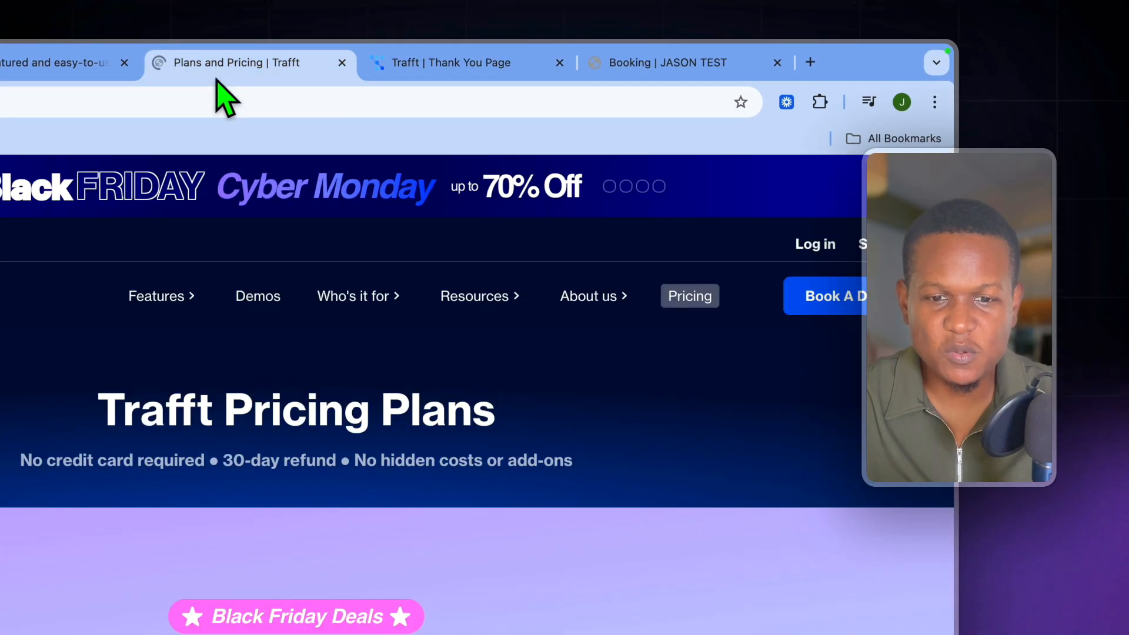
scroll(529, 329, down, 6)
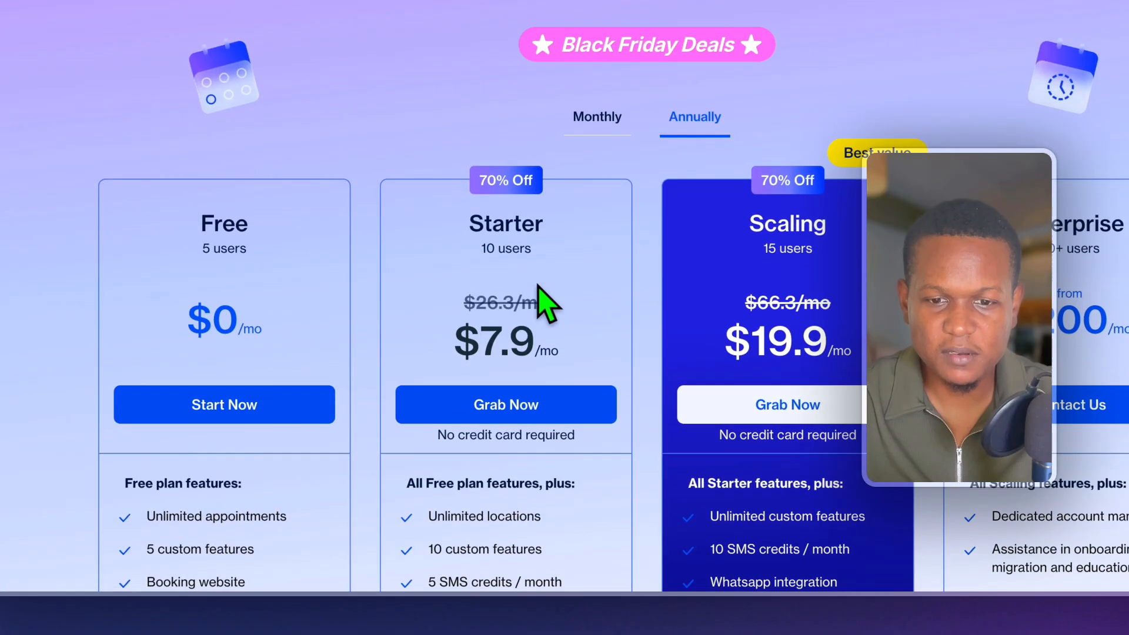
click(599, 121)
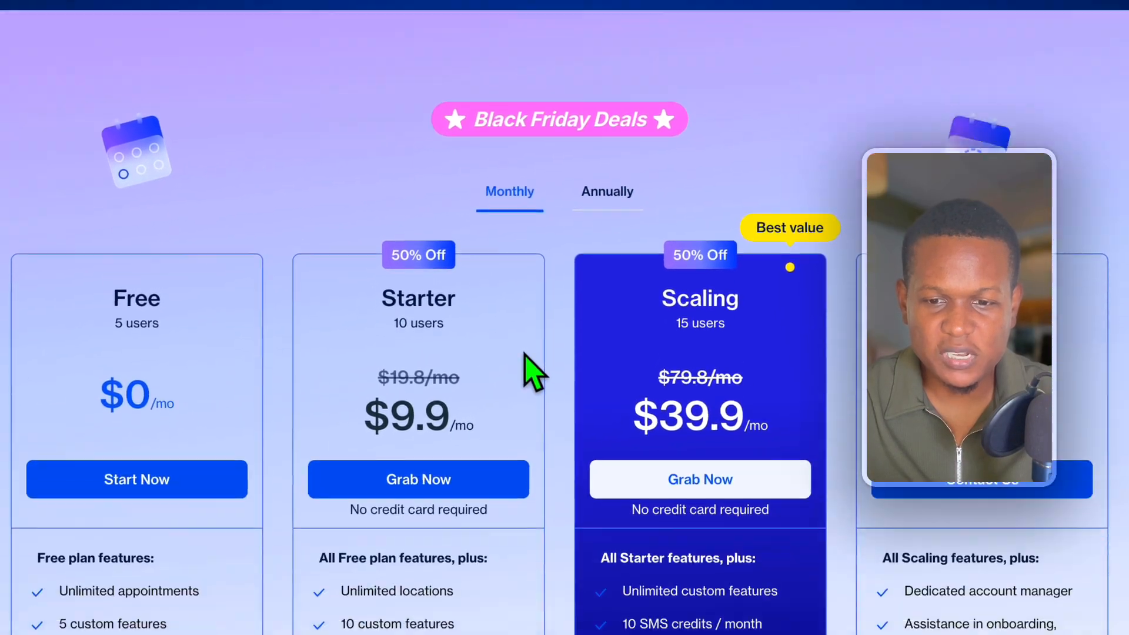
Compare the monthly prices and included features of the Free, Starter, Scaling and Enterprise plans.
scroll(525, 354, down, 3)
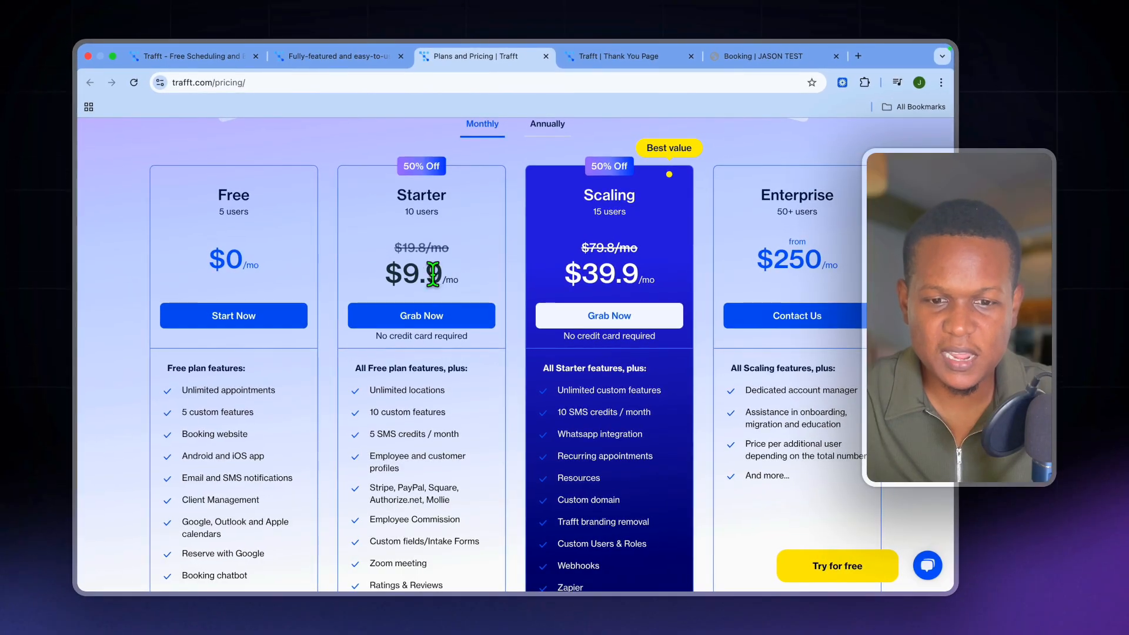
scroll(459, 287, down, 1)
scroll(584, 213, up, 1)
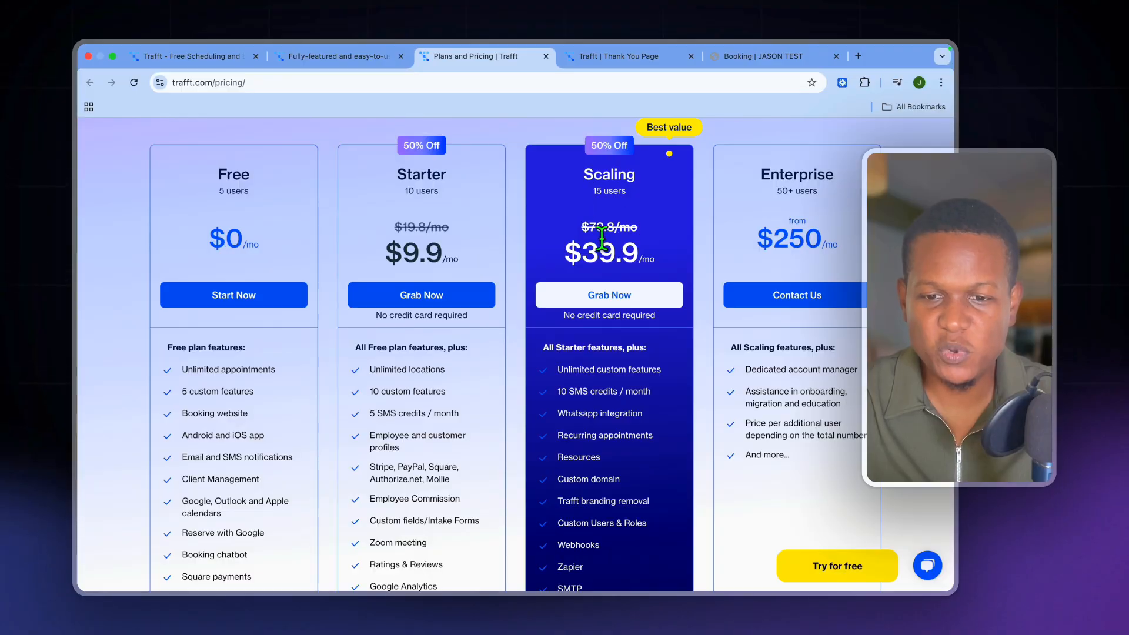
scroll(601, 237, down, 1)
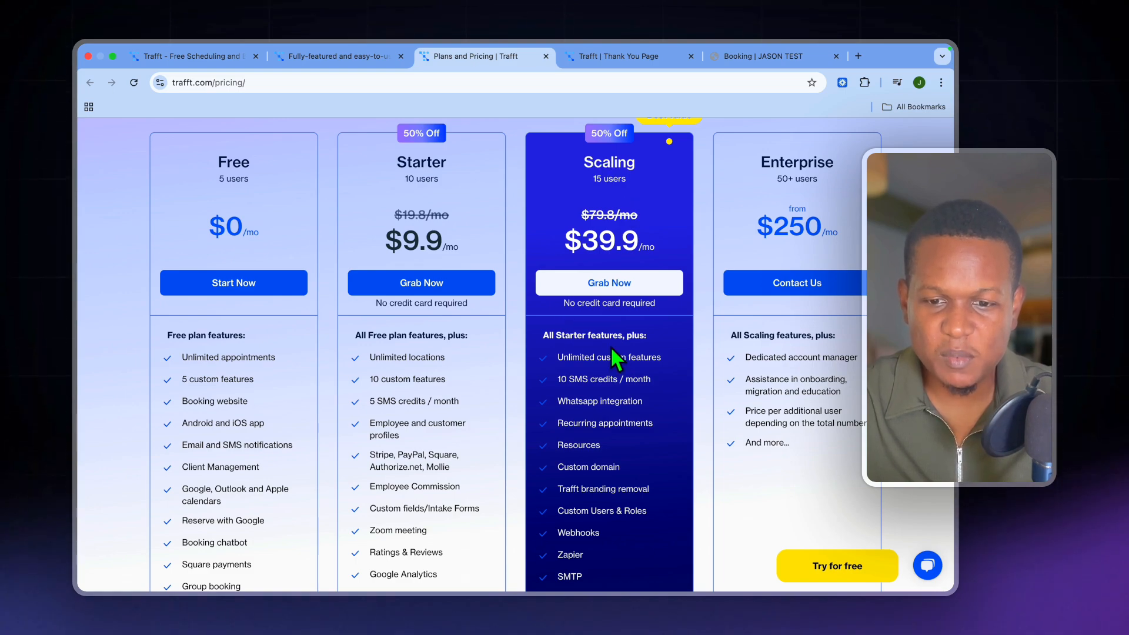
scroll(606, 375, down, 3)
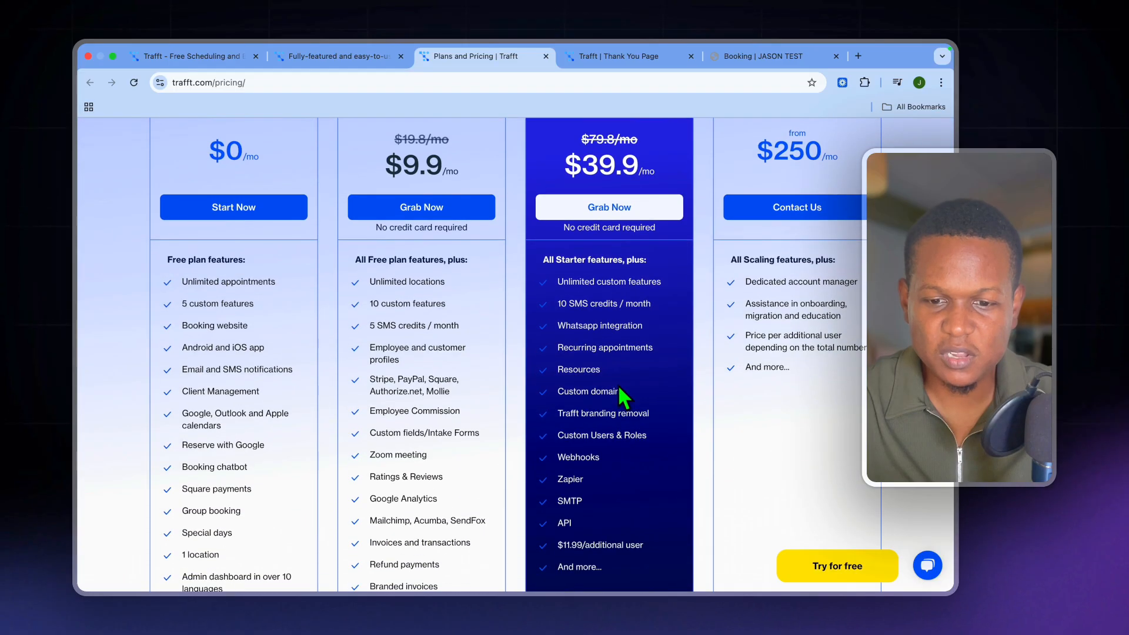
scroll(617, 385, down, 3)
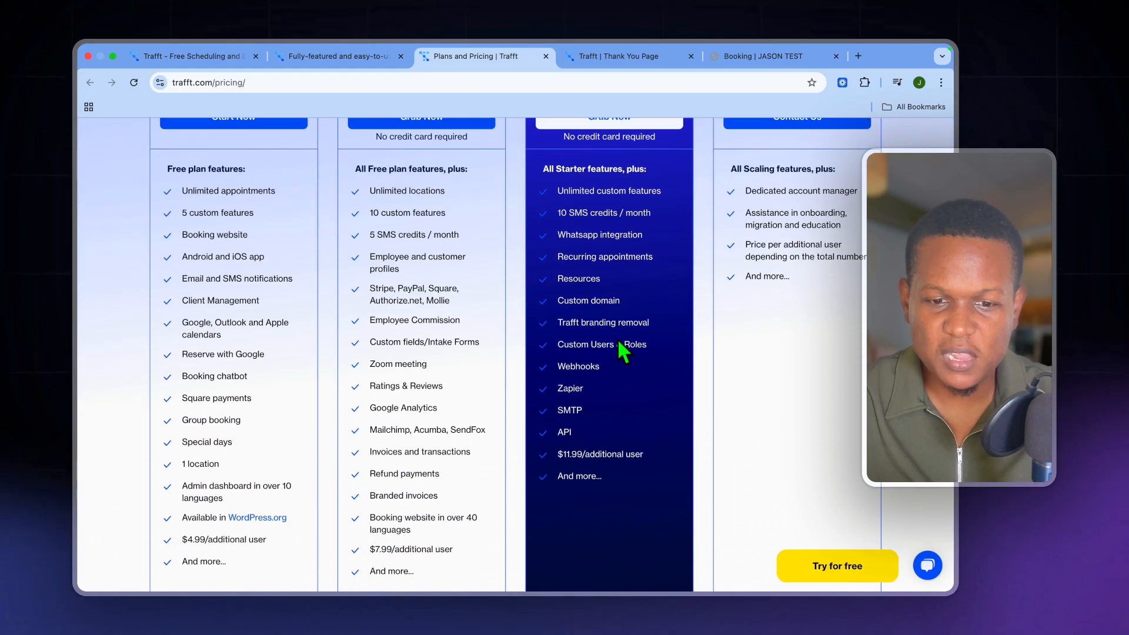
scroll(583, 361, up, 10)
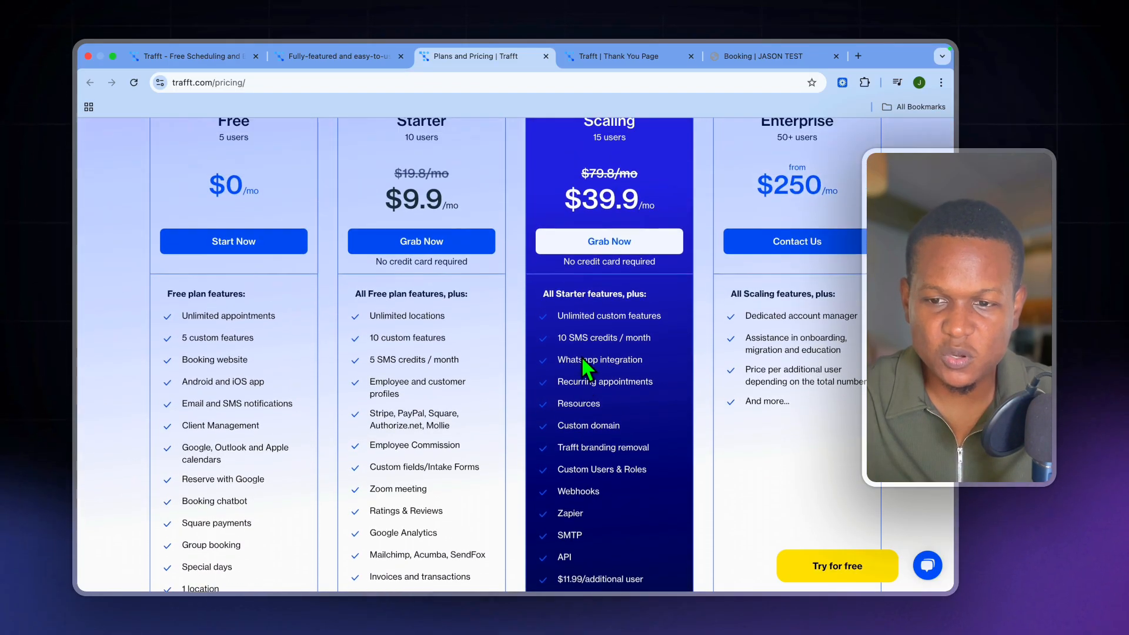